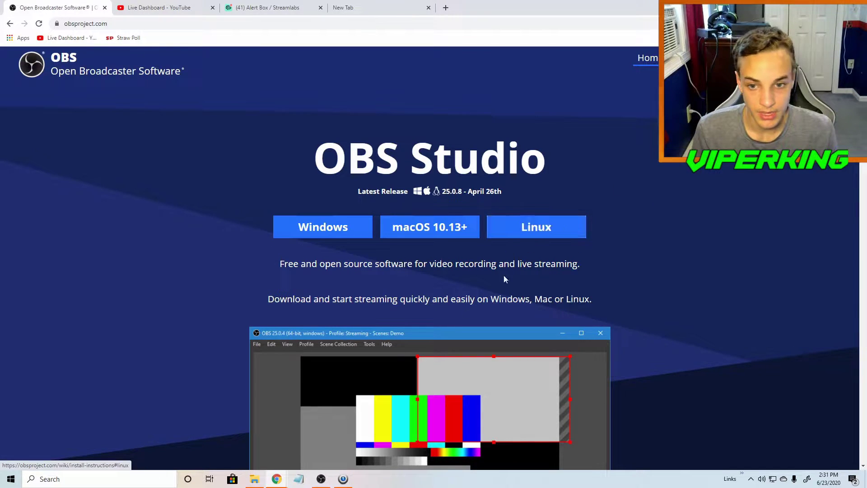
- Download the OBS Studio installer for Windows and start its setup
{"action": "left_click", "coordinate": [326, 228]}
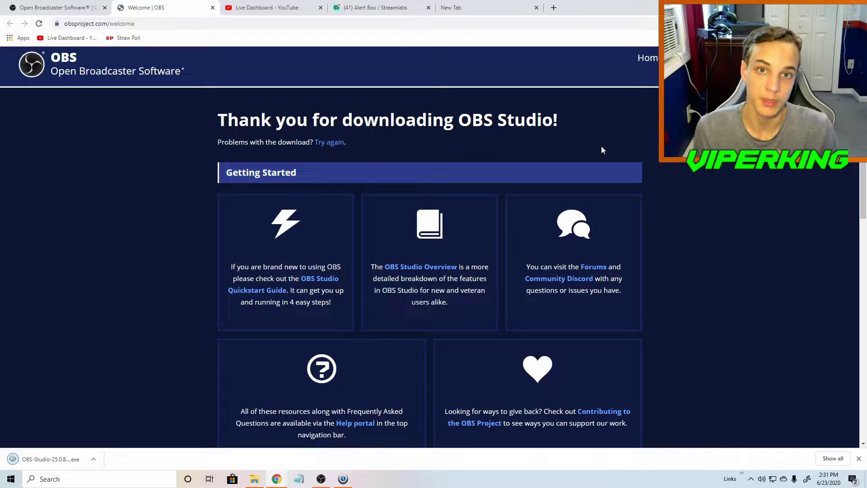
{"action": "left_click", "coordinate": [93, 459]}
{"action": "left_click", "coordinate": [120, 399]}
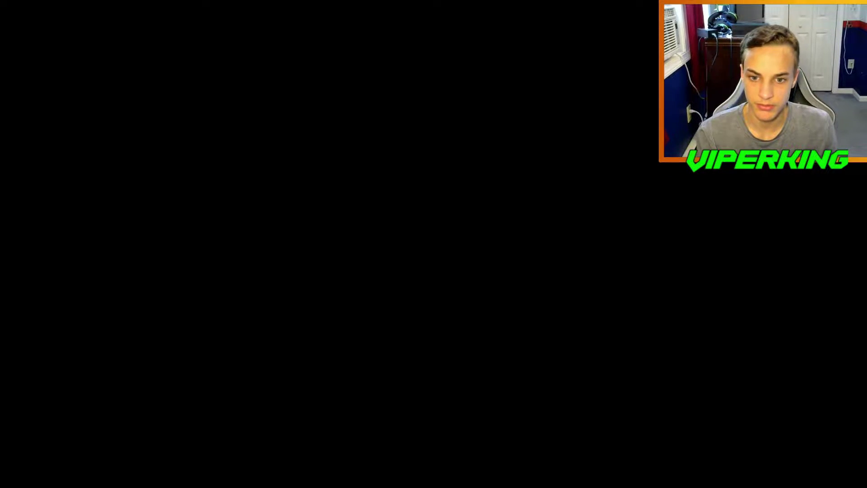
{"action": "key", "text": "alt+y"}
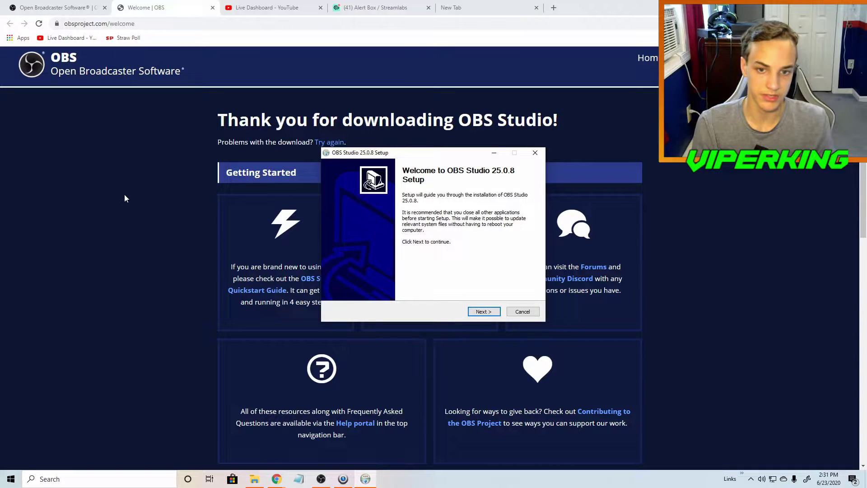
{"action": "left_click", "coordinate": [483, 317]}
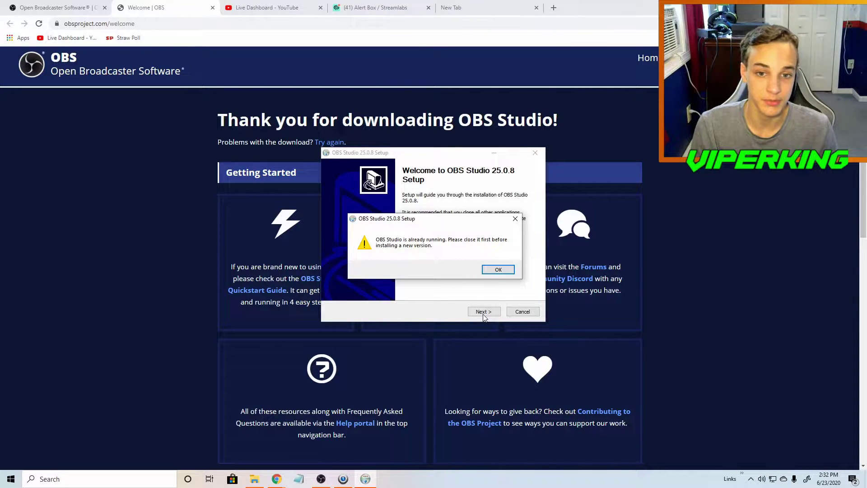
{"action": "left_click", "coordinate": [512, 270]}
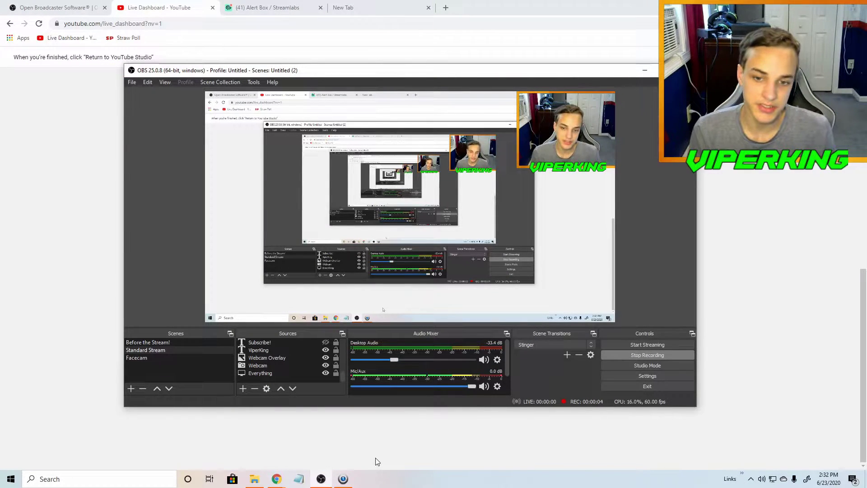
- Locate the stream name/key under Encoder Setup on the YouTube Live Dashboard
{"action": "left_click", "coordinate": [398, 429]}
{"action": "scroll", "coordinate": [402, 427], "scroll_direction": "up", "scroll_amount": 6}
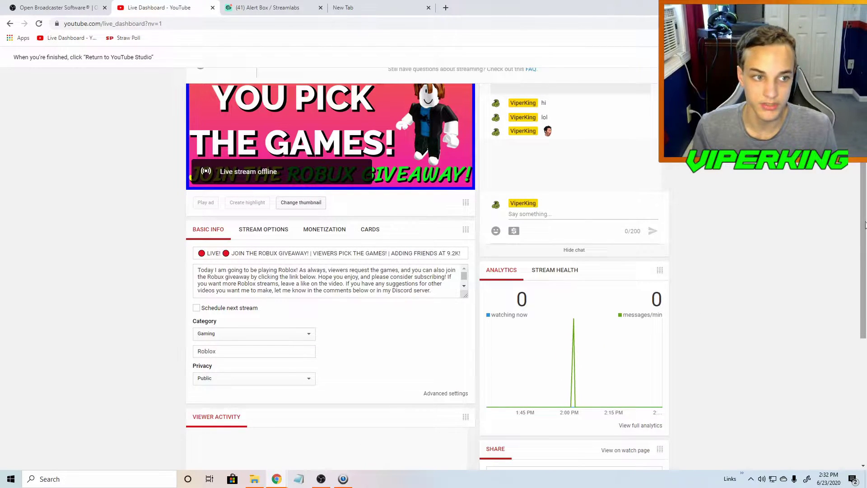
{"action": "scroll", "coordinate": [403, 431], "scroll_direction": "up", "scroll_amount": 5}
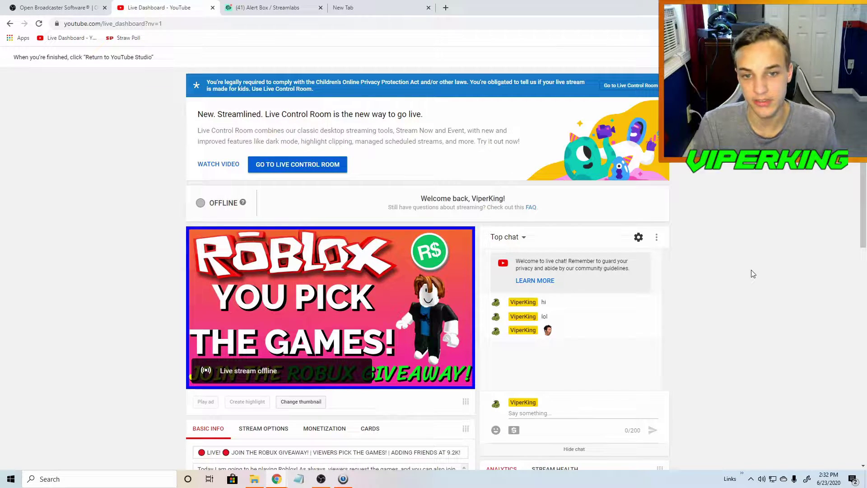
{"action": "scroll", "coordinate": [730, 320], "scroll_direction": "down", "scroll_amount": 10}
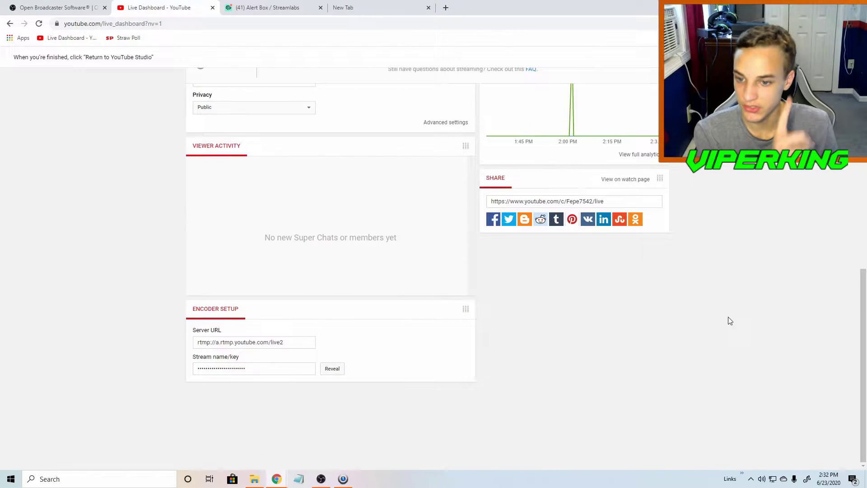
{"action": "left_click_drag", "start_coordinate": [193, 356], "coordinate": [252, 356]}
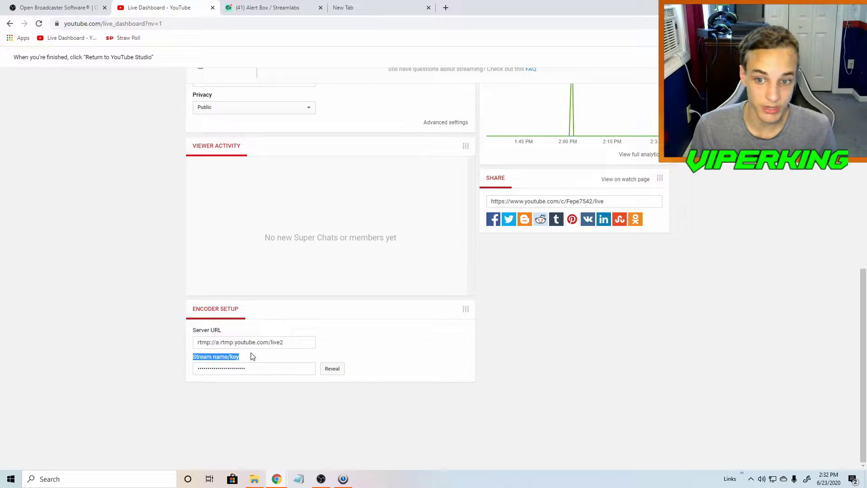
{"action": "left_click", "coordinate": [252, 356]}
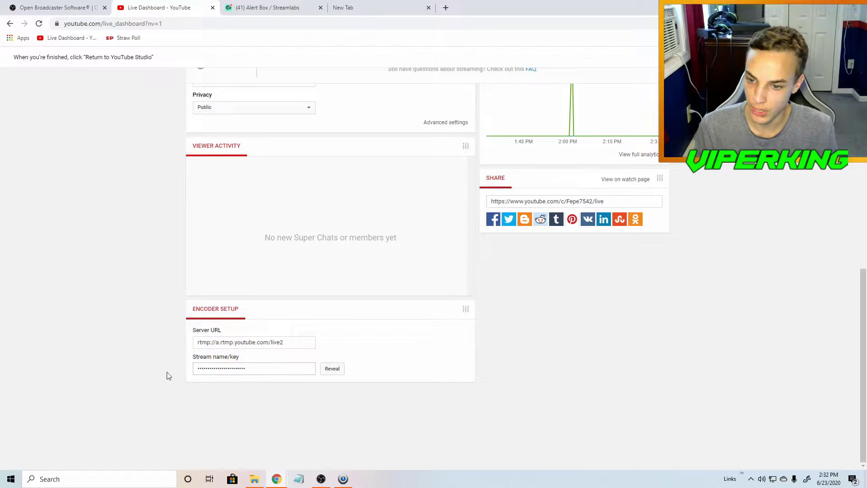
- Switch to OBS and review the service, server and stream key in the stream settings
{"action": "left_click", "coordinate": [321, 479]}
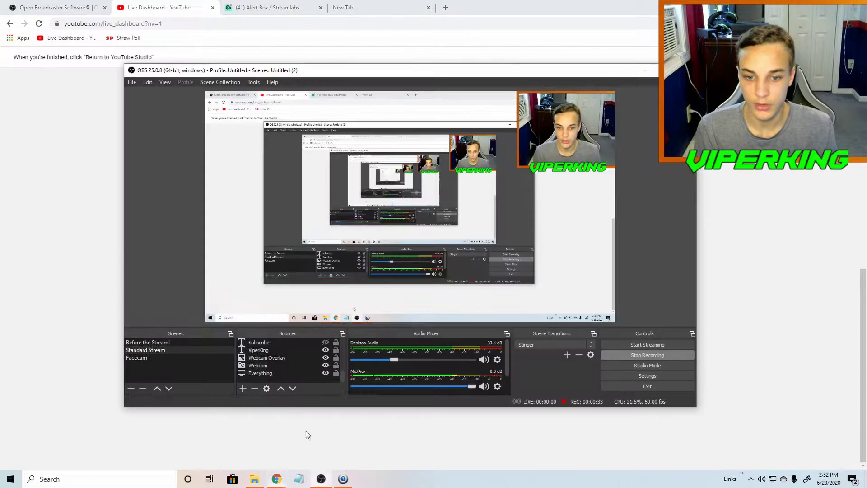
{"action": "left_click", "coordinate": [681, 376]}
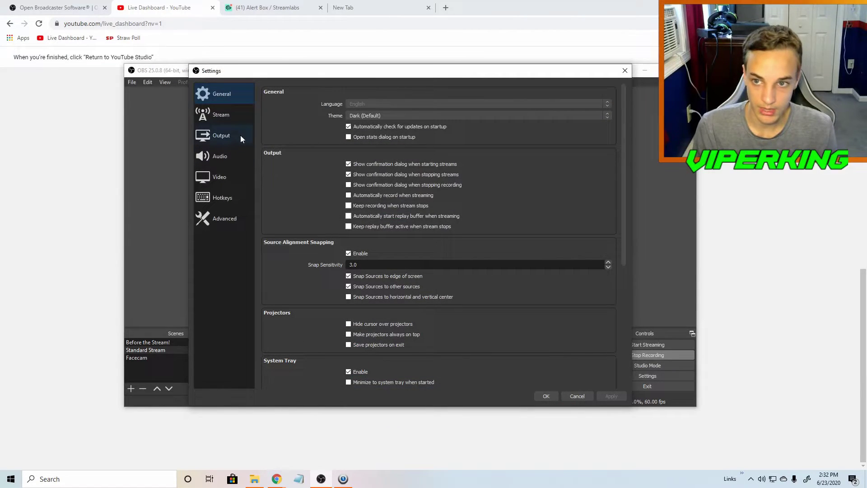
{"action": "left_click", "coordinate": [231, 119]}
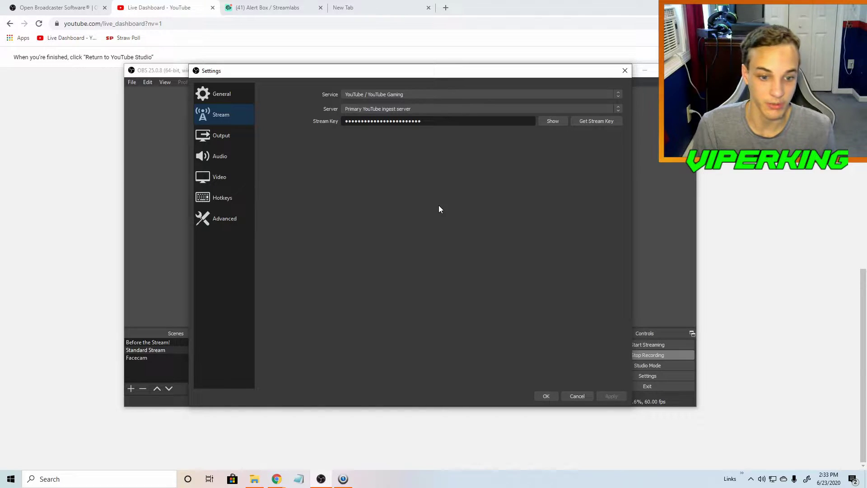
{"action": "left_click", "coordinate": [546, 395]}
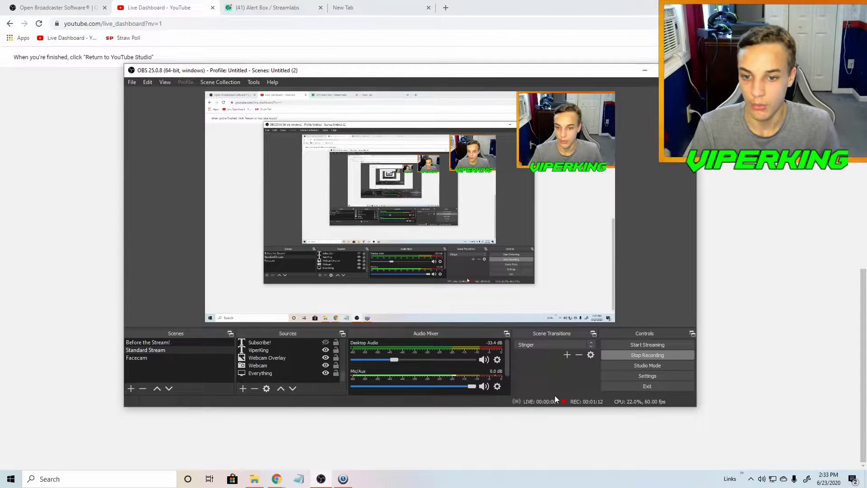
{"action": "left_click", "coordinate": [242, 389]}
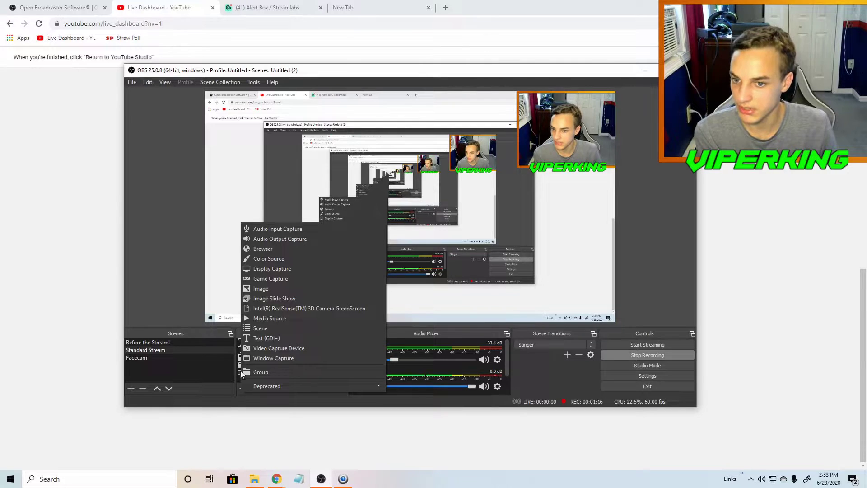
{"action": "left_click", "coordinate": [280, 269]}
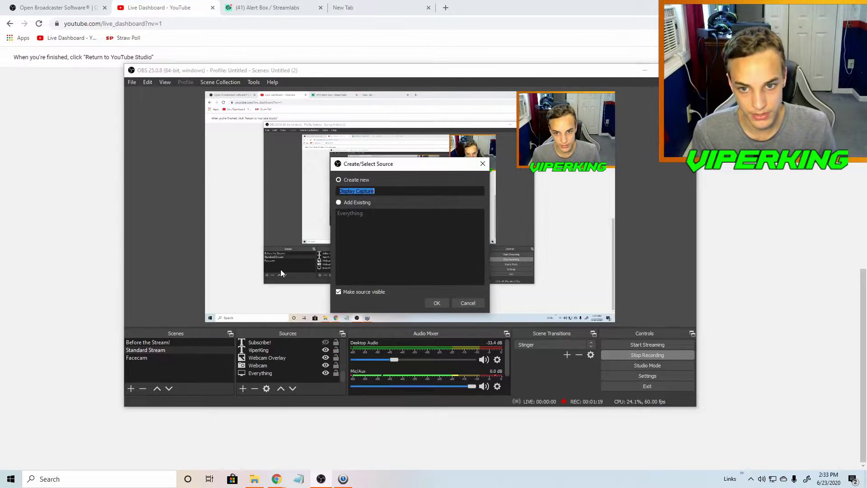
{"action": "left_click", "coordinate": [473, 302]}
- Set the display capture source "Everything" to capture Display 1: 1920x1080 @ 0,0
{"action": "double_click", "coordinate": [285, 370]}
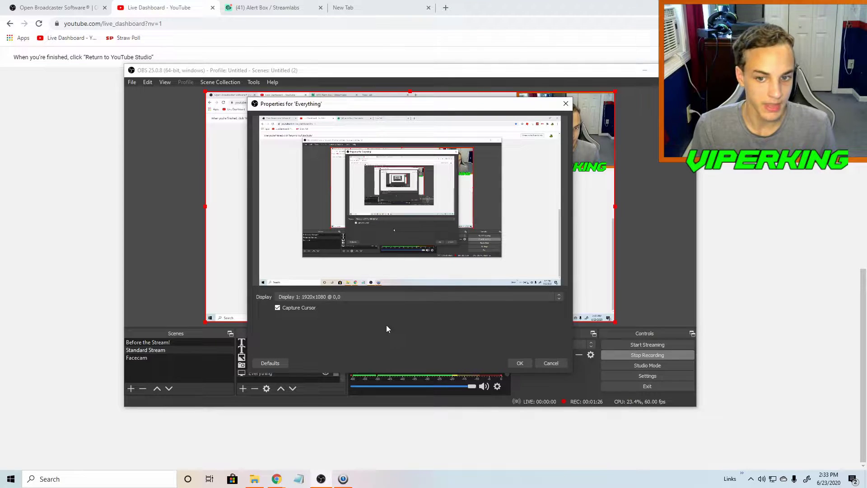
{"action": "left_click", "coordinate": [360, 301]}
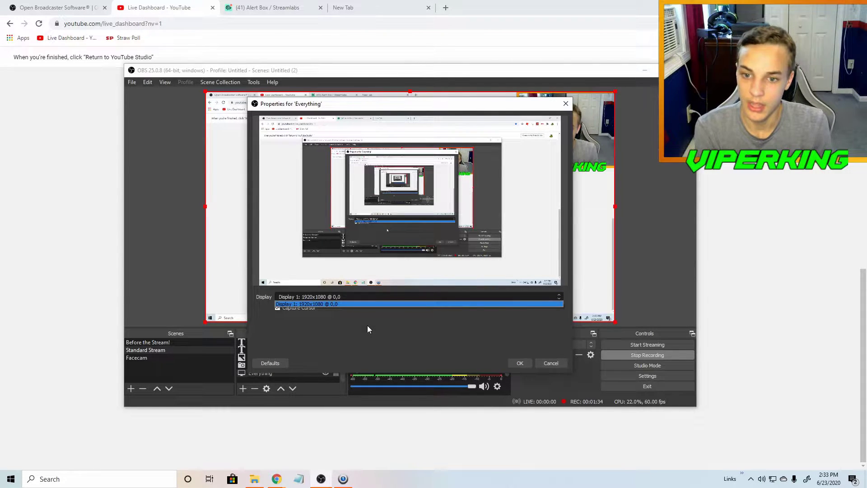
{"action": "left_click", "coordinate": [340, 303]}
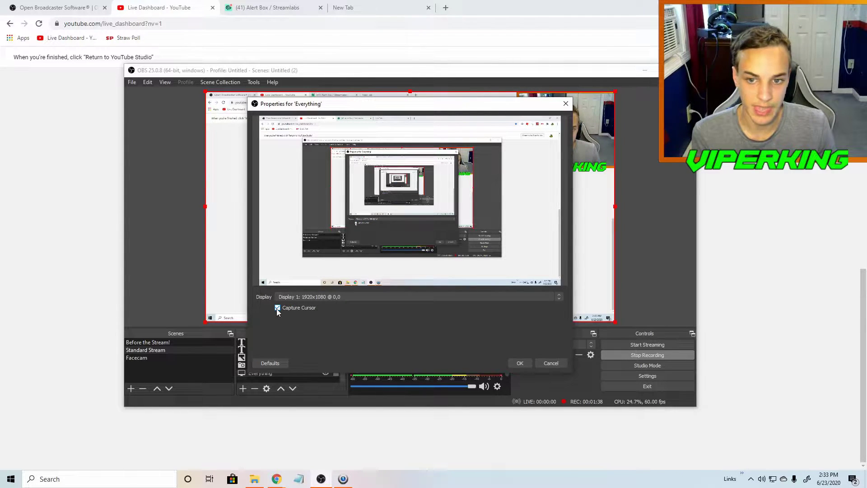
{"action": "left_click", "coordinate": [520, 363]}
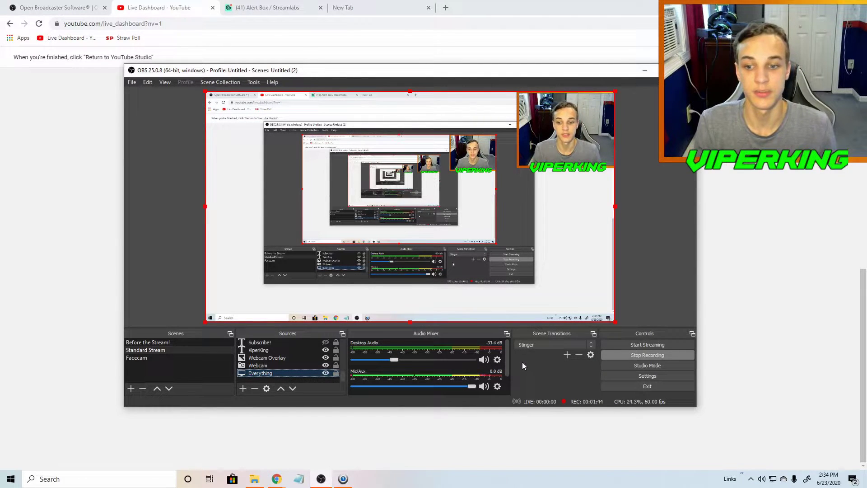
- Hide the Webcam, Webcam Overlay and ViperKing sources in the Standard Stream scene
{"action": "left_click", "coordinate": [325, 365]}
{"action": "left_click", "coordinate": [325, 357]}
{"action": "left_click", "coordinate": [325, 350]}
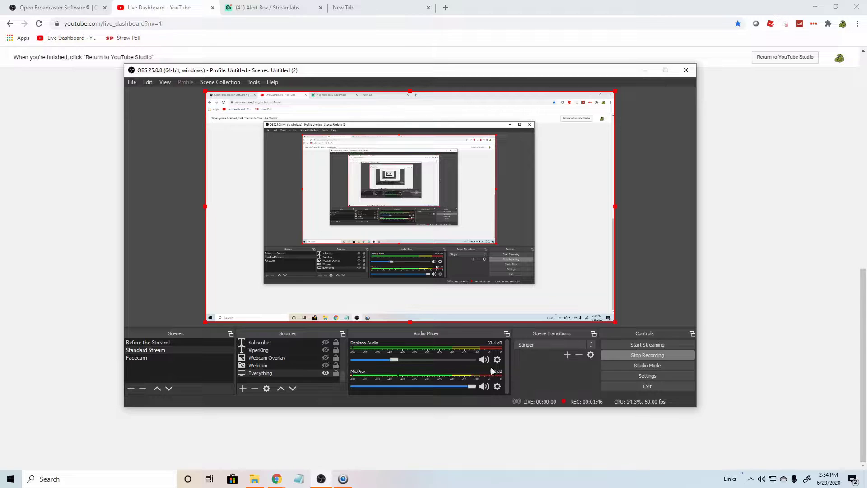
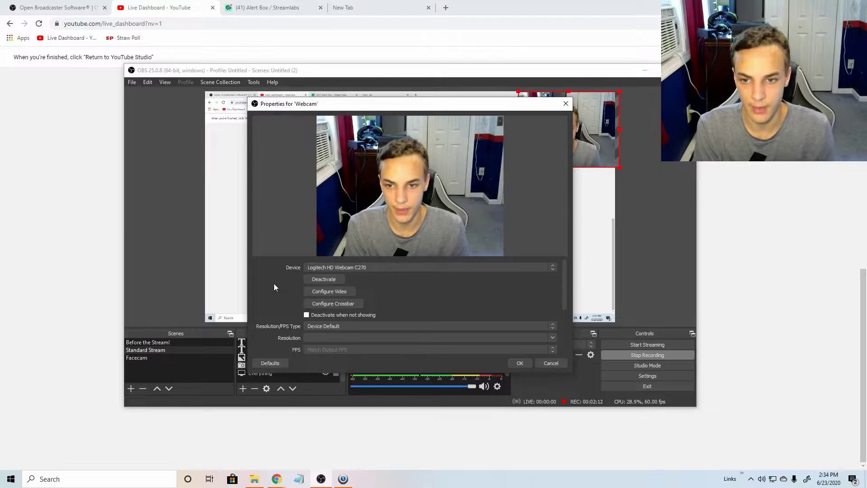
- Choose Logitech HD Webcam C270 as the device of the Webcam source and accept its properties
{"action": "left_click", "coordinate": [379, 267]}
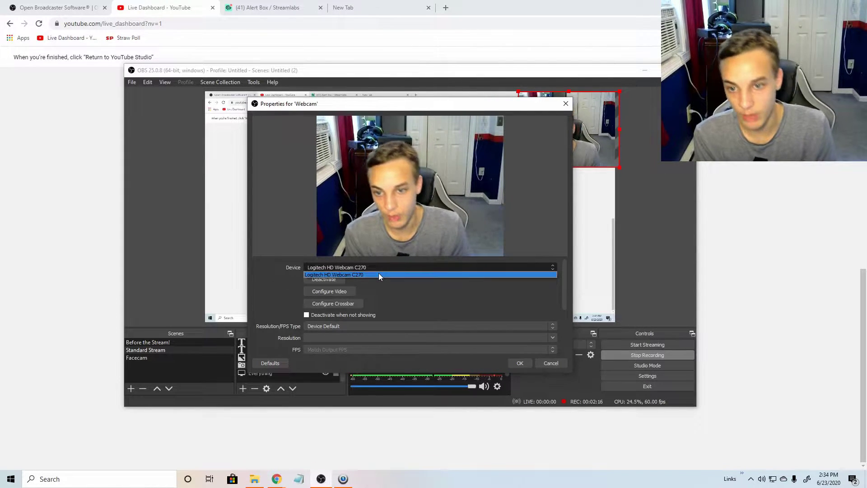
{"action": "left_click", "coordinate": [378, 274]}
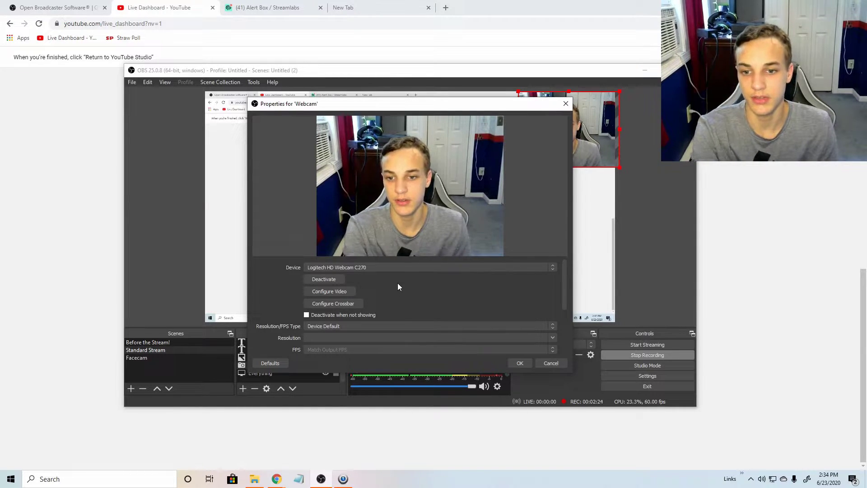
{"action": "scroll", "coordinate": [398, 282], "scroll_direction": "down", "scroll_amount": 5}
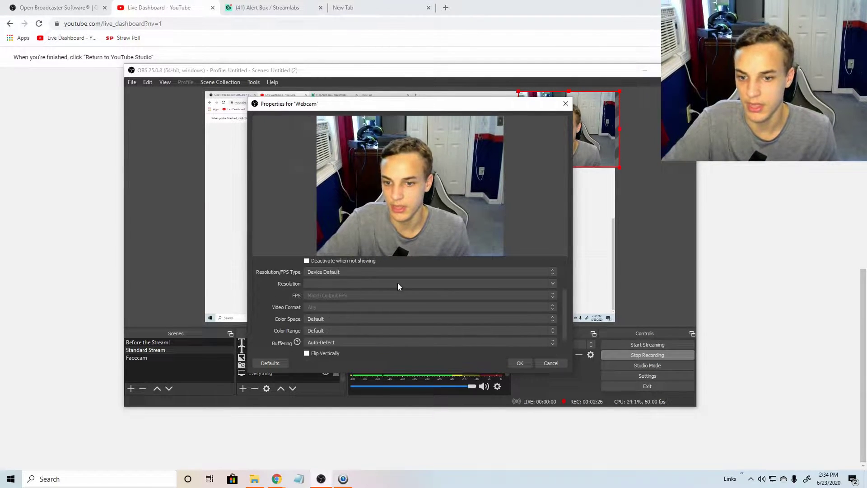
{"action": "scroll", "coordinate": [360, 336], "scroll_direction": "up", "scroll_amount": 5}
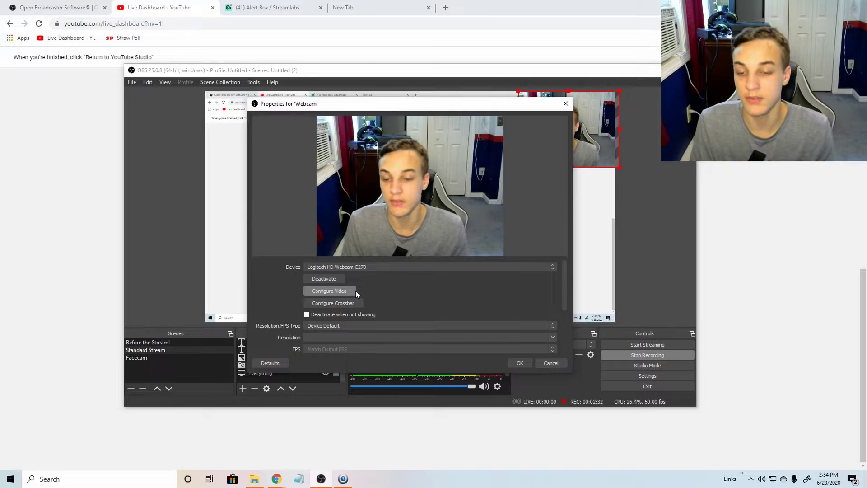
{"action": "scroll", "coordinate": [408, 330], "scroll_direction": "down", "scroll_amount": 5}
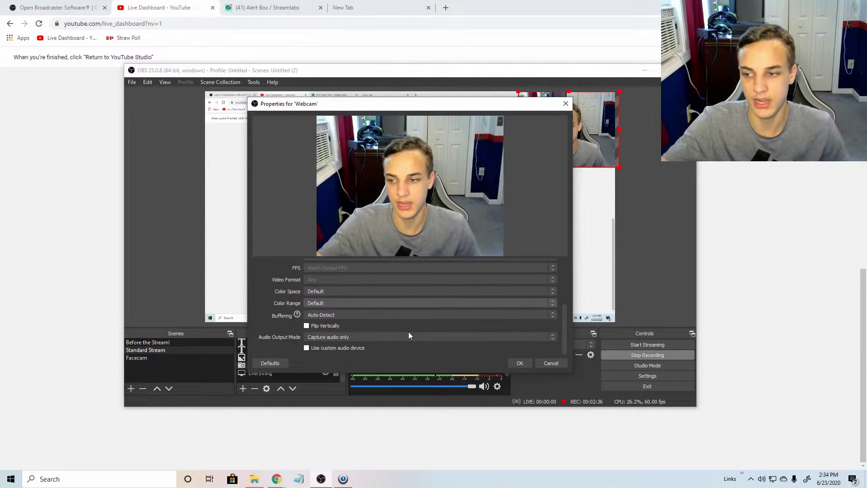
{"action": "left_click", "coordinate": [520, 363]}
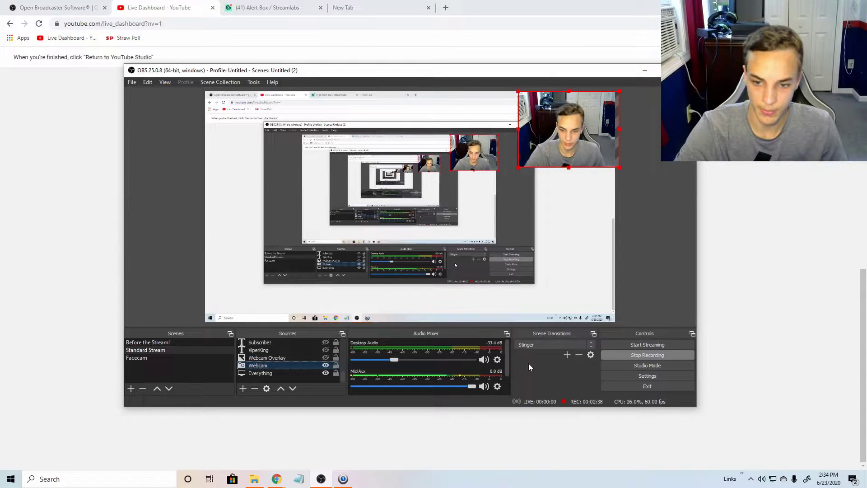
- Show the Webcam Overlay and ViperKing sources in the Standard Stream scene
{"action": "left_click", "coordinate": [327, 358]}
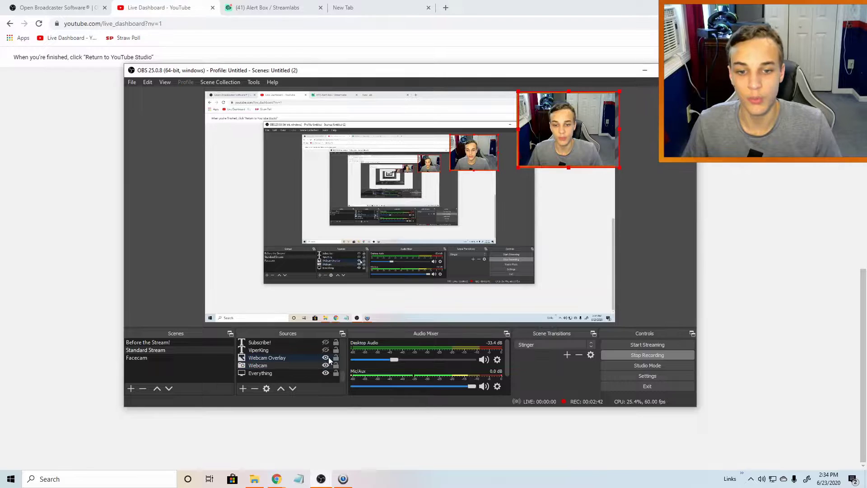
{"action": "left_click", "coordinate": [678, 255]}
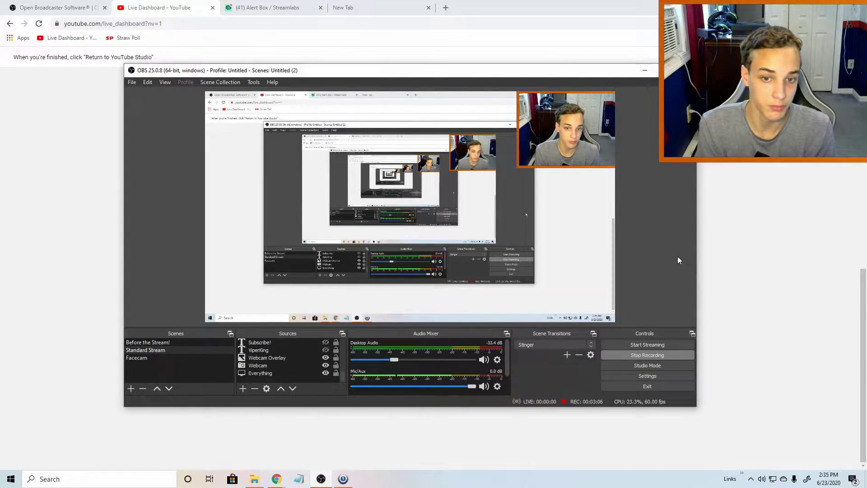
{"action": "left_click", "coordinate": [325, 350]}
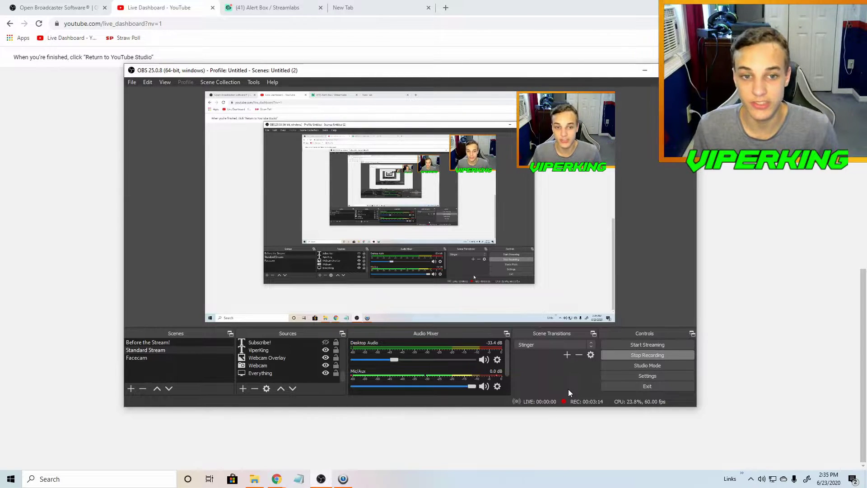
- Show the Username text source, and briefly display the Subscribe! text before hiding it again
{"action": "scroll", "coordinate": [289, 361], "scroll_direction": "up", "scroll_amount": 1}
{"action": "left_click", "coordinate": [316, 373]}
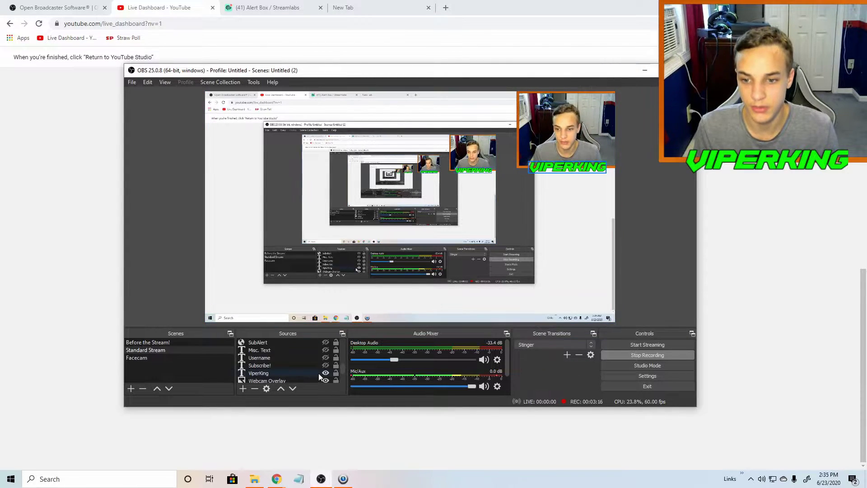
{"action": "left_click", "coordinate": [326, 357]}
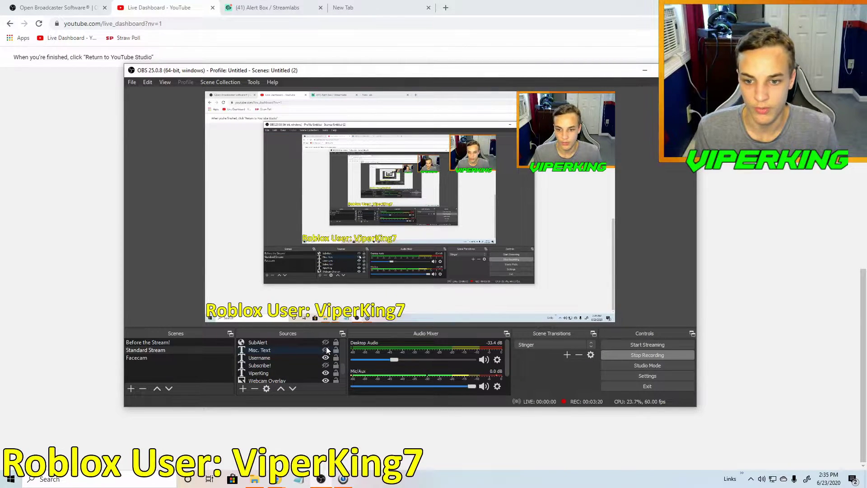
{"action": "left_click", "coordinate": [326, 366]}
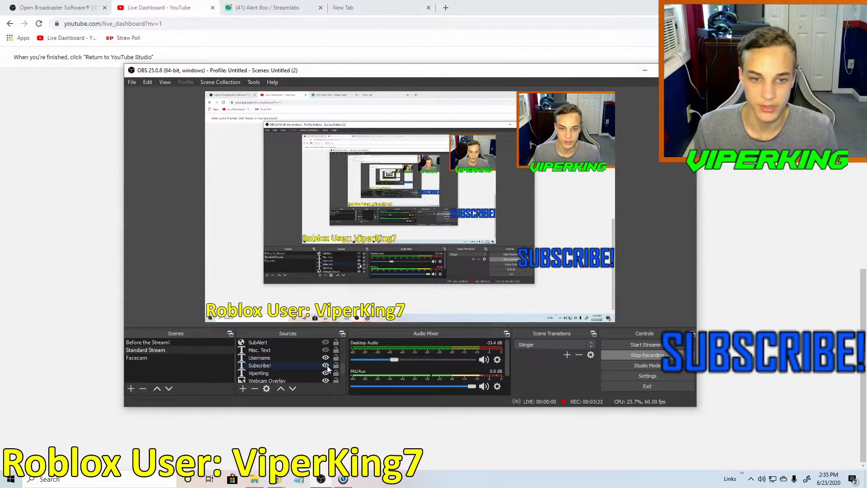
{"action": "left_click", "coordinate": [326, 366]}
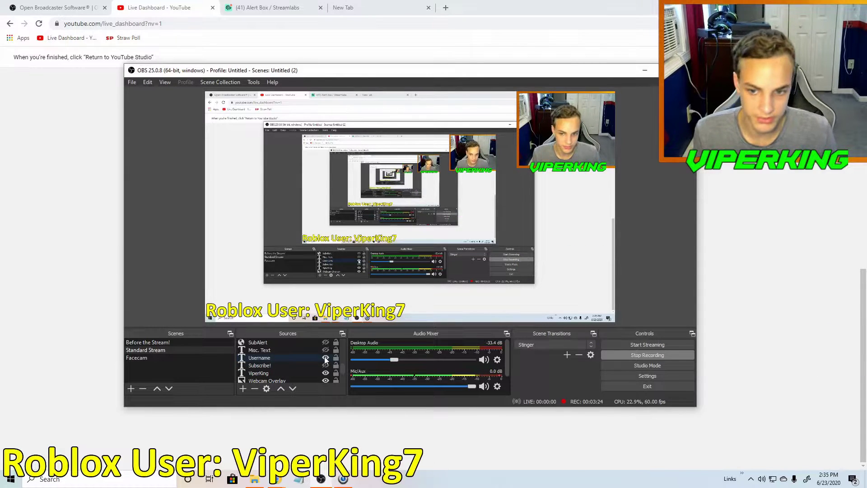
- Hide the Username text source in the Standard Stream scene
{"action": "left_click", "coordinate": [325, 358]}
{"action": "scroll", "coordinate": [256, 375], "scroll_direction": "down", "scroll_amount": 1}
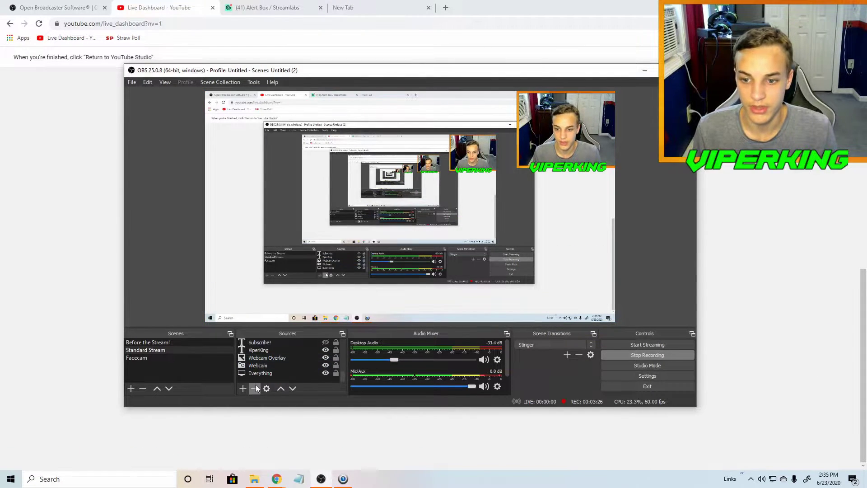
{"action": "left_click", "coordinate": [243, 388]}
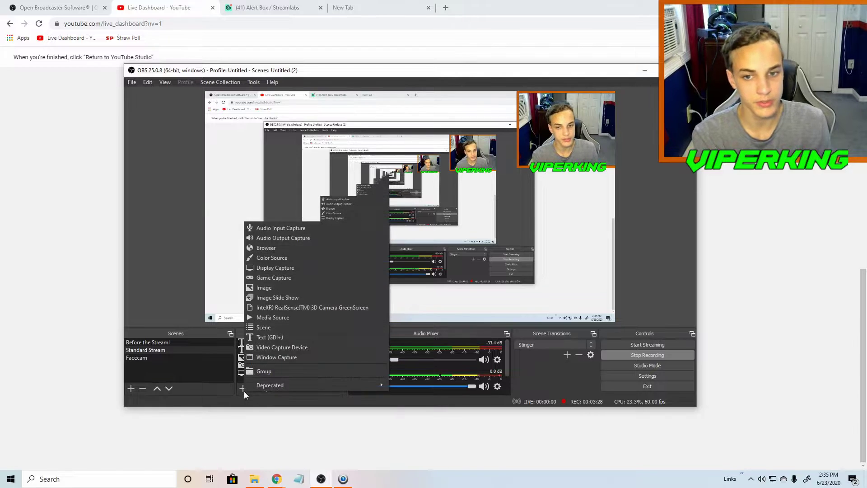
{"action": "left_click", "coordinate": [294, 338]}
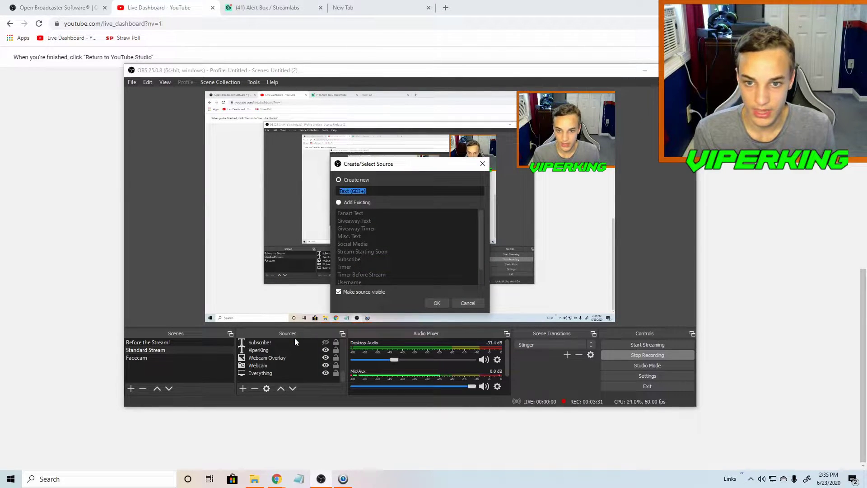
{"action": "left_click", "coordinate": [450, 304]}
- Open the ViperKing text source's properties and browse the available fonts, keeping the Equalize font
{"action": "double_click", "coordinate": [272, 351]}
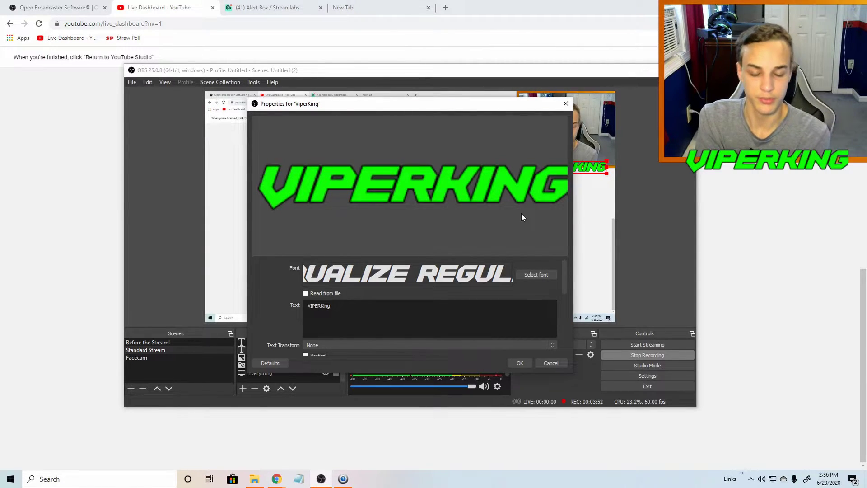
{"action": "left_click", "coordinate": [542, 277]}
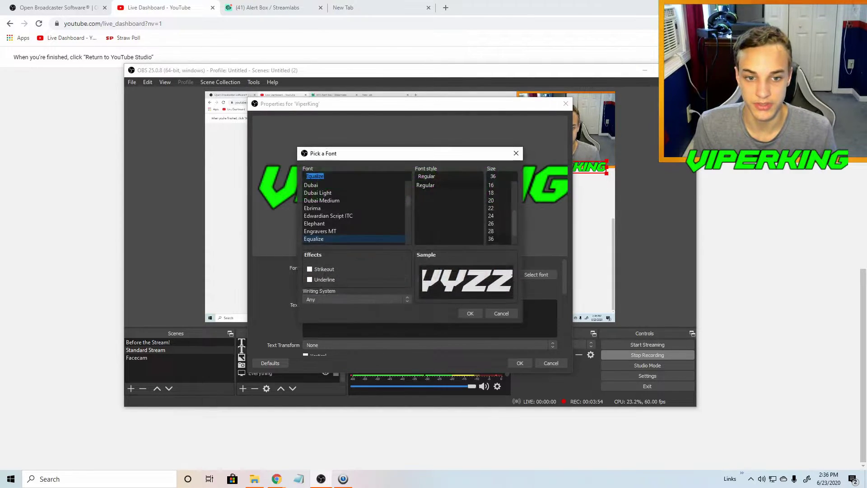
{"action": "scroll", "coordinate": [341, 229], "scroll_direction": "down", "scroll_amount": 5}
{"action": "scroll", "coordinate": [341, 229], "scroll_direction": "up", "scroll_amount": 5}
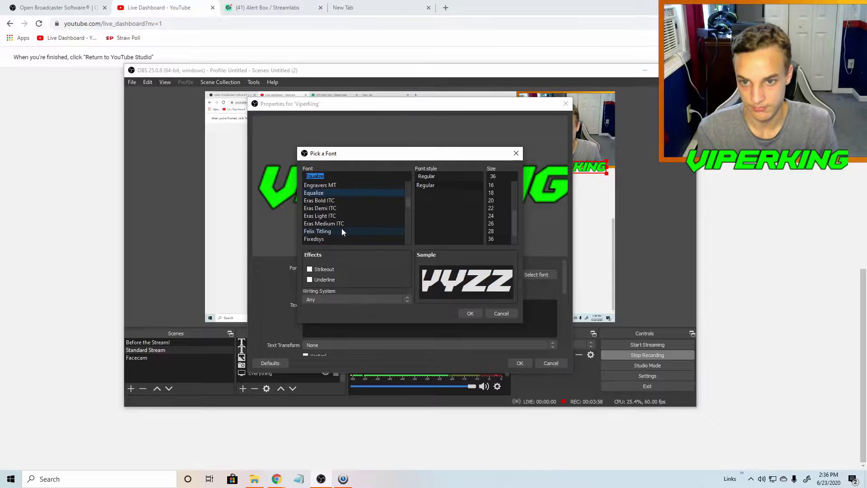
{"action": "left_click", "coordinate": [473, 313]}
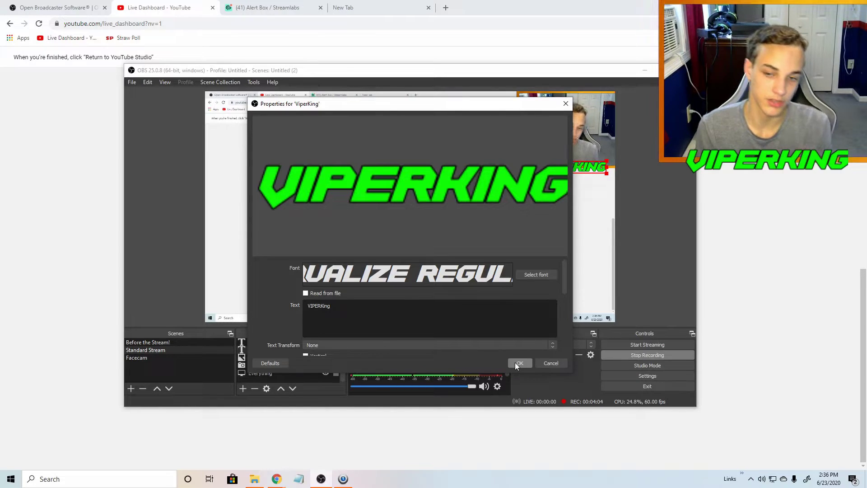
- Review the ViperKing text's color, opacity, background, alignment and outline settings, and accept the properties
{"action": "scroll", "coordinate": [524, 347], "scroll_direction": "down", "scroll_amount": 2}
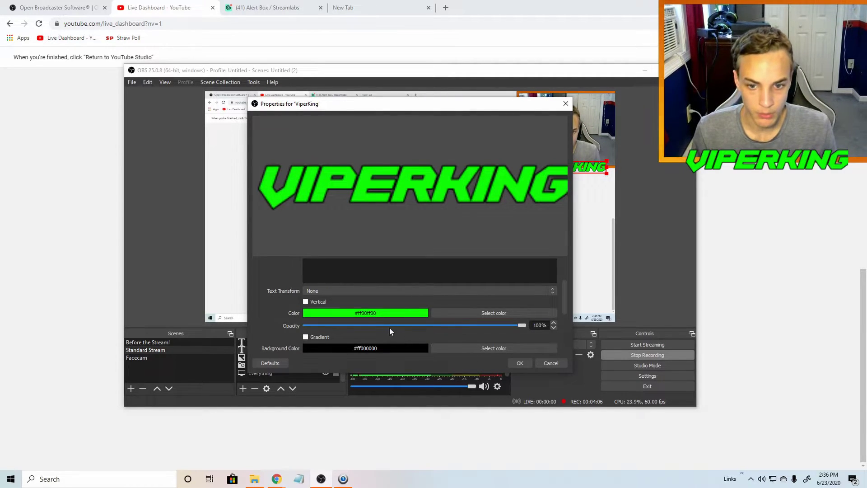
{"action": "scroll", "coordinate": [351, 310], "scroll_direction": "down", "scroll_amount": 2}
{"action": "scroll", "coordinate": [367, 296], "scroll_direction": "down", "scroll_amount": 1}
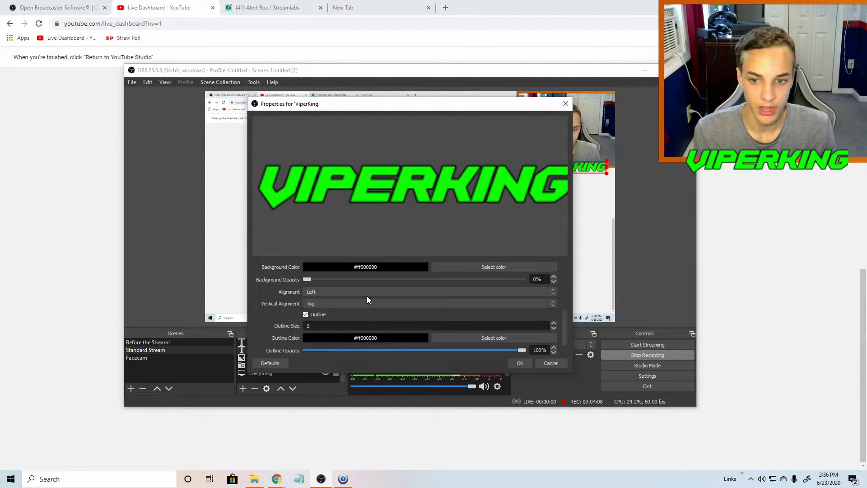
{"action": "scroll", "coordinate": [374, 314], "scroll_direction": "down", "scroll_amount": 1}
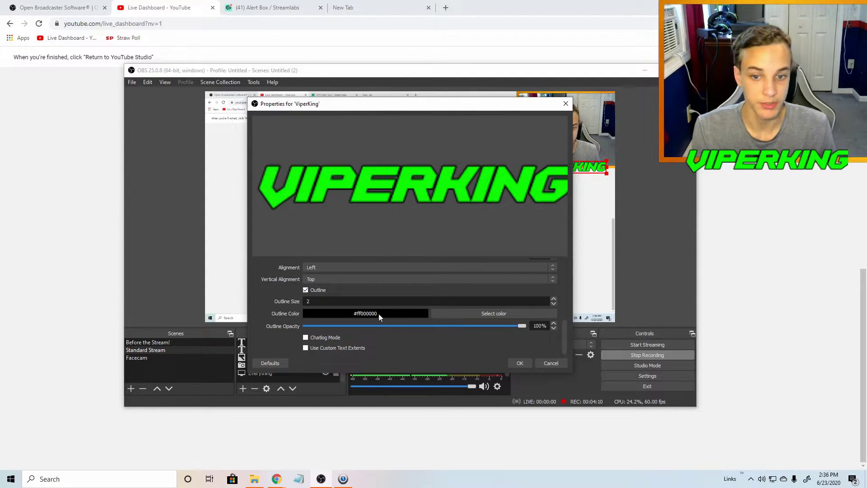
{"action": "scroll", "coordinate": [391, 325], "scroll_direction": "up", "scroll_amount": 6}
{"action": "scroll", "coordinate": [392, 325], "scroll_direction": "down", "scroll_amount": 6}
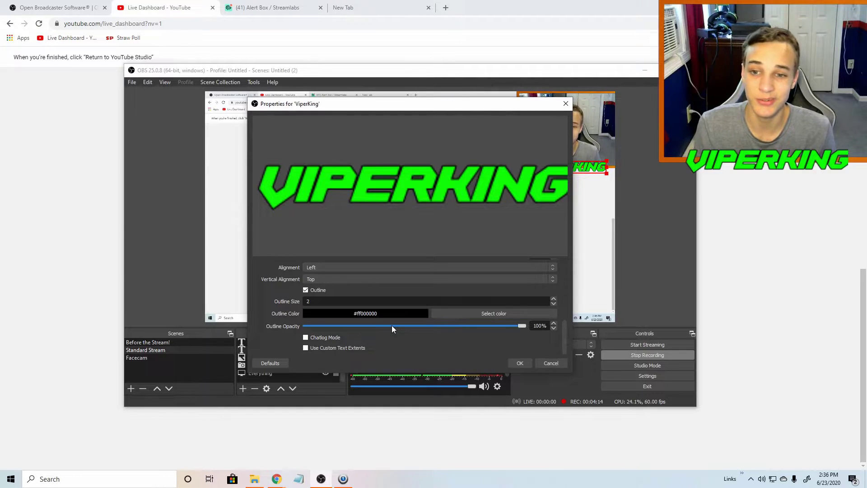
{"action": "left_click", "coordinate": [512, 360]}
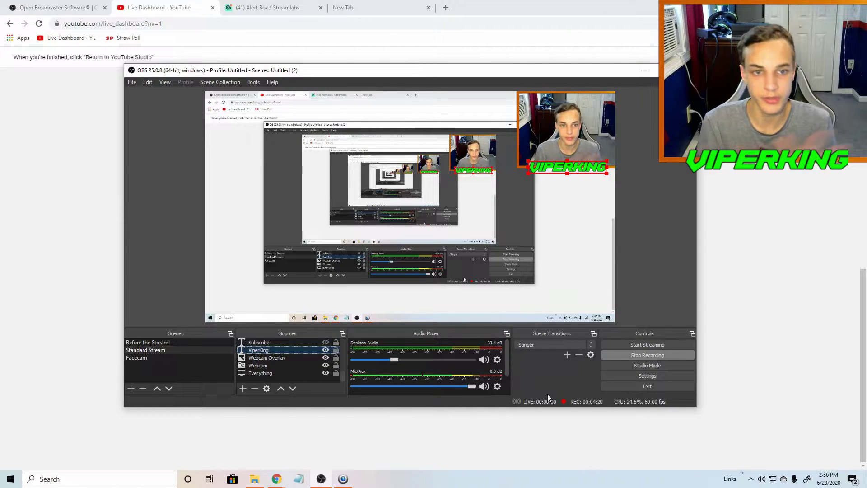
- Switch to the Streamlabs widget gallery in the browser, look through the available widgets and open the Alert Box
{"action": "left_click_drag", "start_coordinate": [615, 274], "coordinate": [516, 242]}
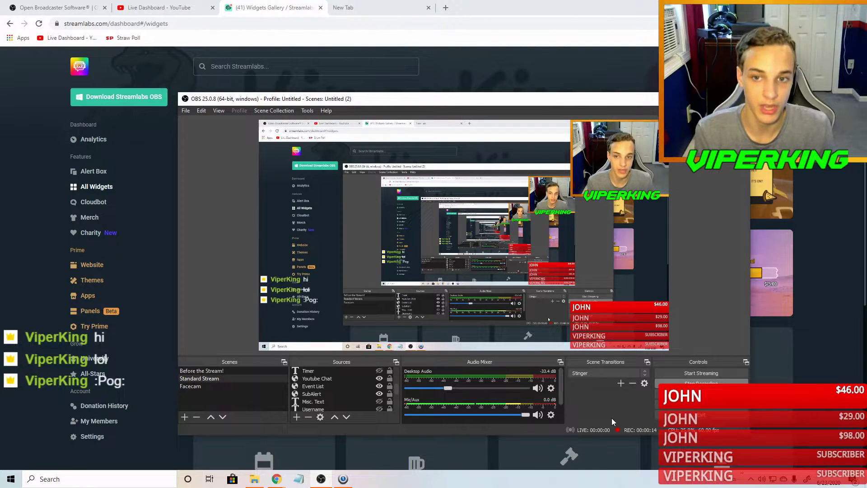
{"action": "left_click", "coordinate": [491, 67]}
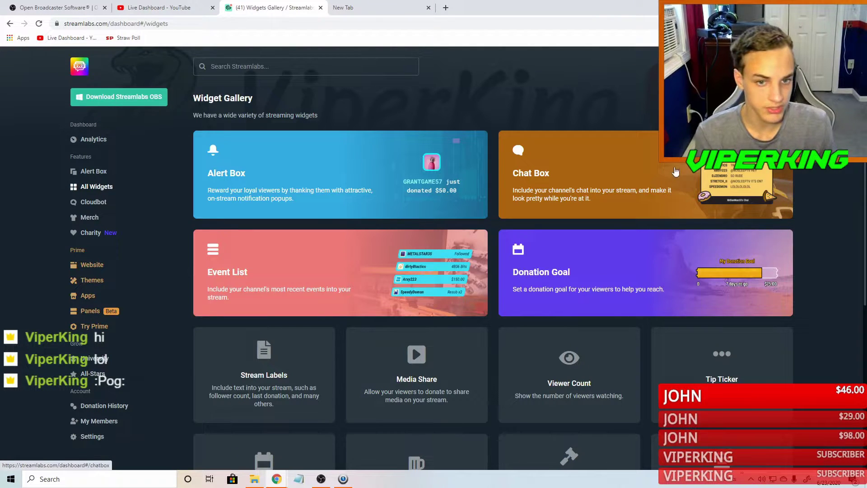
{"action": "scroll", "coordinate": [380, 281], "scroll_direction": "down", "scroll_amount": 5}
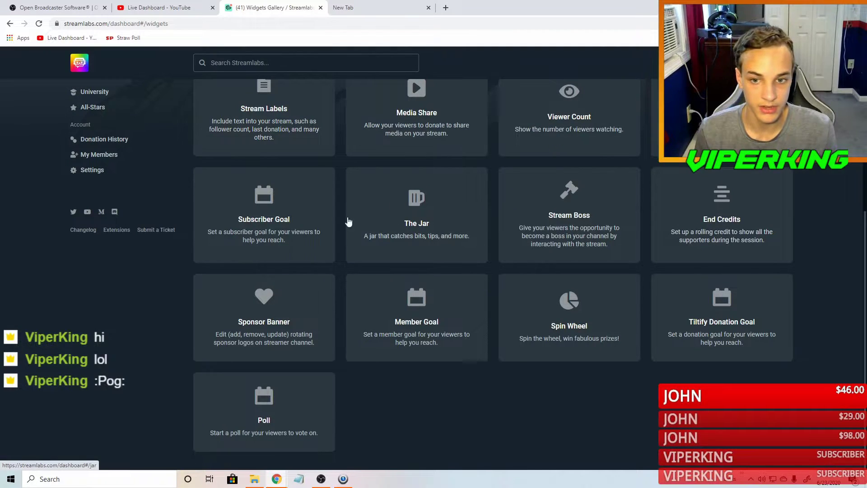
{"action": "scroll", "coordinate": [277, 398], "scroll_direction": "up", "scroll_amount": 5}
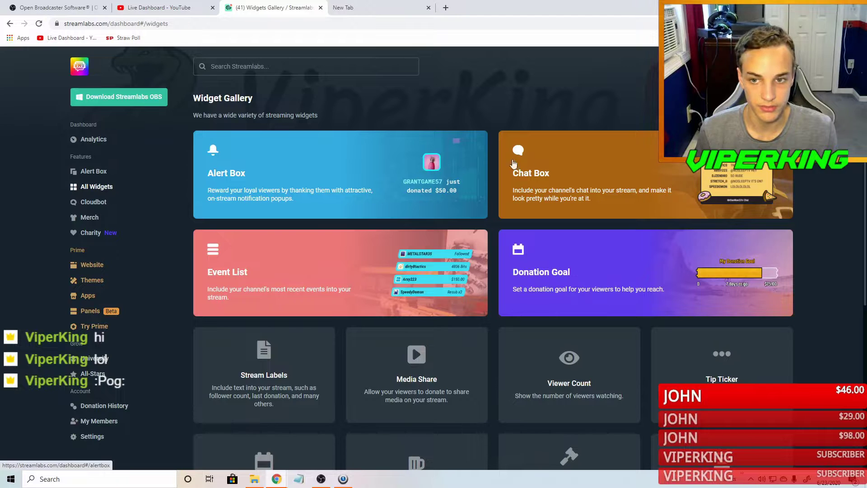
{"action": "left_click", "coordinate": [368, 177]}
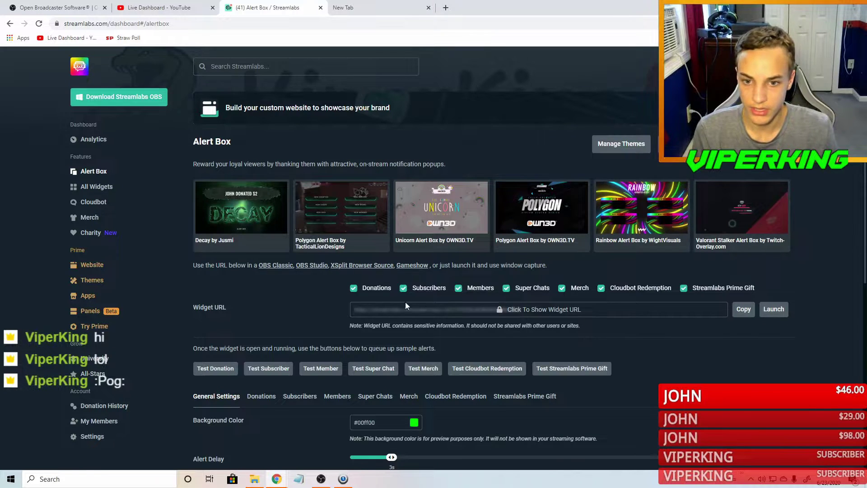
- Review the Alert Box general settings and open the donation alert settings down to the message and image options
{"action": "scroll", "coordinate": [316, 285], "scroll_direction": "down", "scroll_amount": 5}
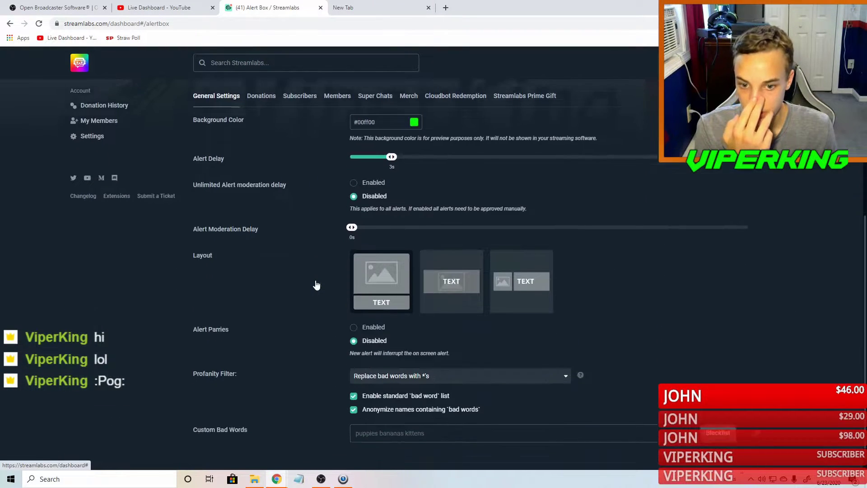
{"action": "scroll", "coordinate": [289, 258], "scroll_direction": "up", "scroll_amount": 3}
{"action": "left_click", "coordinate": [266, 204]}
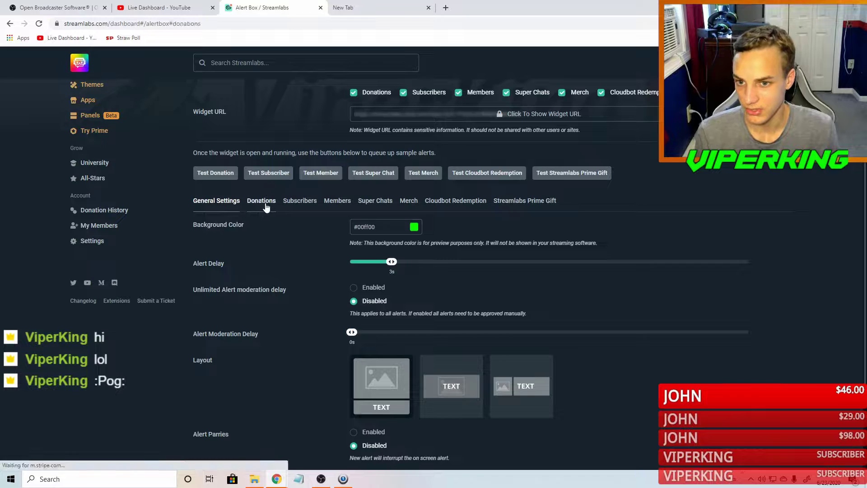
{"action": "scroll", "coordinate": [316, 271], "scroll_direction": "down", "scroll_amount": 5}
{"action": "scroll", "coordinate": [553, 294], "scroll_direction": "down", "scroll_amount": 1}
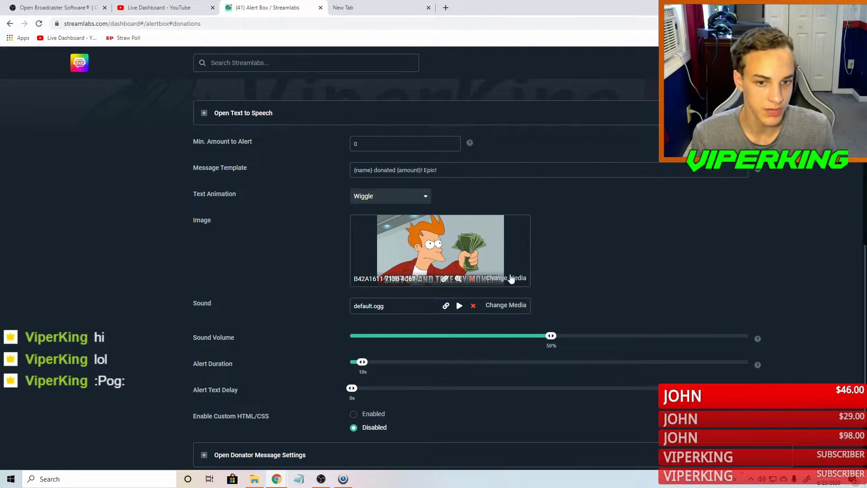
- Browse the stock images in the media gallery for the donation alert's image, and close the gallery
{"action": "left_click", "coordinate": [502, 281]}
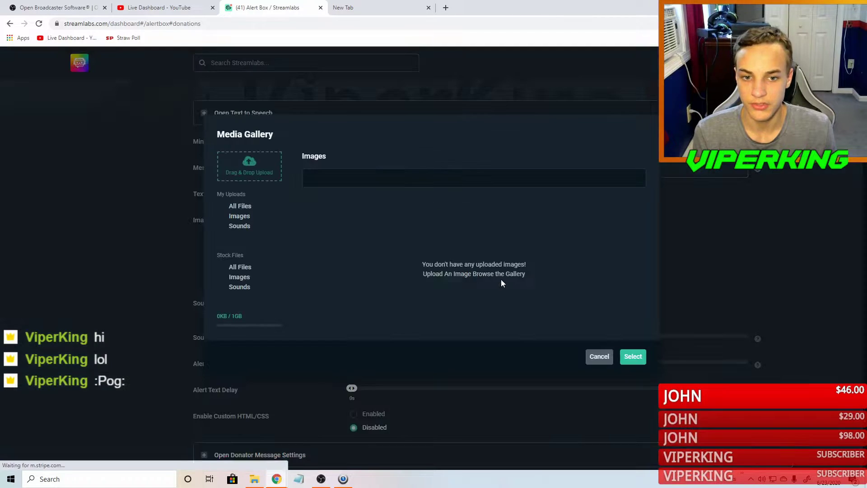
{"action": "left_click", "coordinate": [244, 276]}
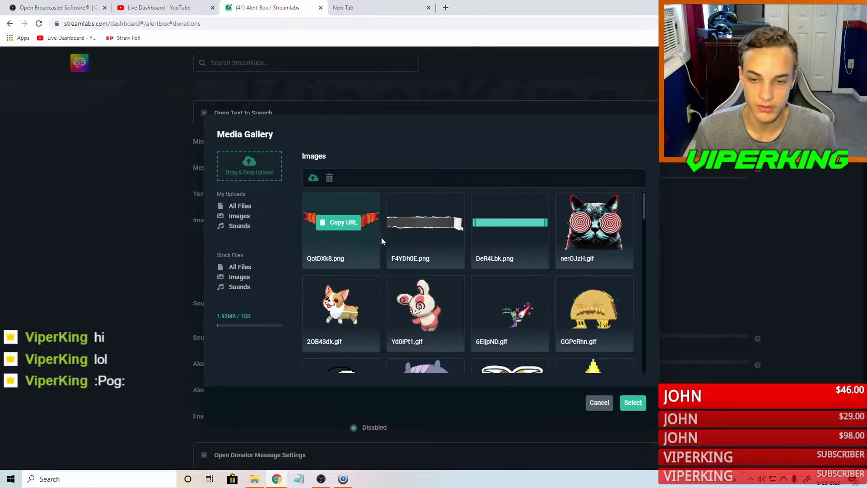
{"action": "scroll", "coordinate": [496, 244], "scroll_direction": "down", "scroll_amount": 5}
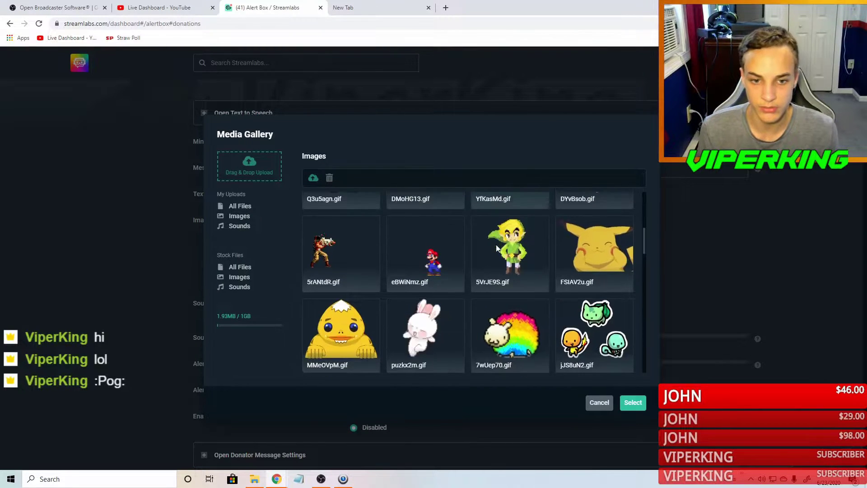
{"action": "scroll", "coordinate": [496, 245], "scroll_direction": "down", "scroll_amount": 8}
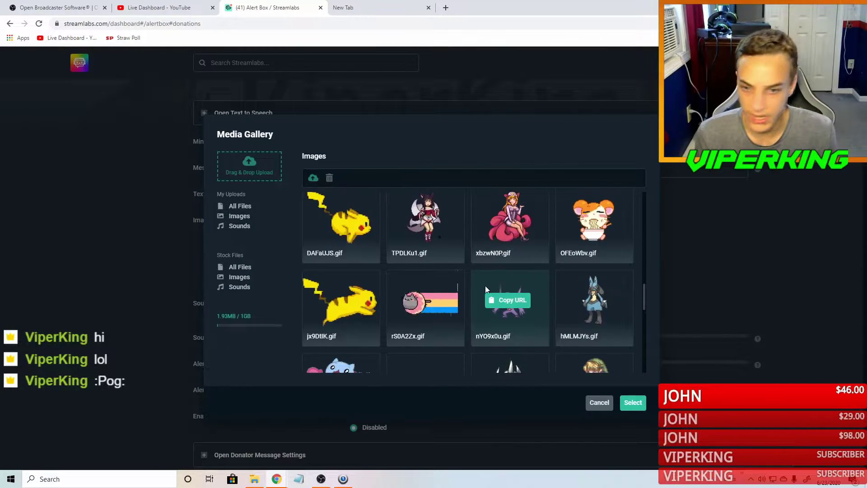
{"action": "scroll", "coordinate": [485, 289], "scroll_direction": "down", "scroll_amount": 3}
{"action": "scroll", "coordinate": [484, 293], "scroll_direction": "up", "scroll_amount": 5}
{"action": "scroll", "coordinate": [491, 347], "scroll_direction": "up", "scroll_amount": 2}
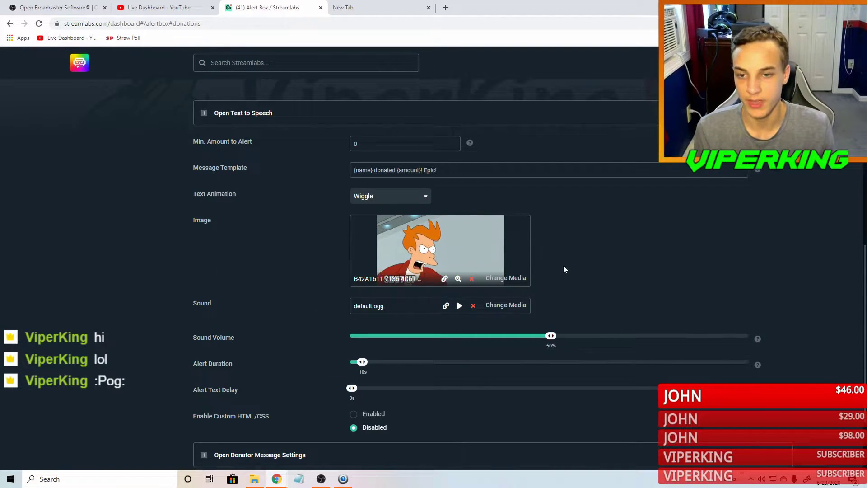
- Review the donation alert's sound, volume, duration, text delay and layout settings
{"action": "scroll", "coordinate": [562, 265], "scroll_direction": "down", "scroll_amount": 1}
{"action": "scroll", "coordinate": [546, 348], "scroll_direction": "down", "scroll_amount": 1}
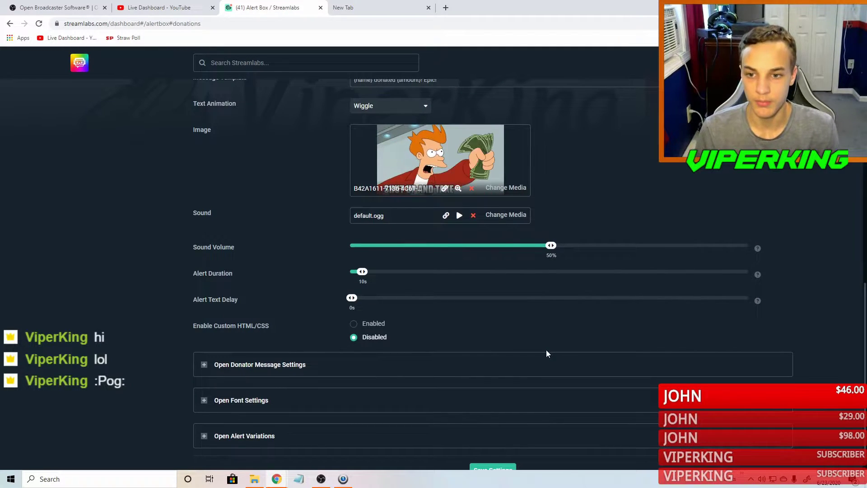
{"action": "scroll", "coordinate": [546, 353], "scroll_direction": "down", "scroll_amount": 1}
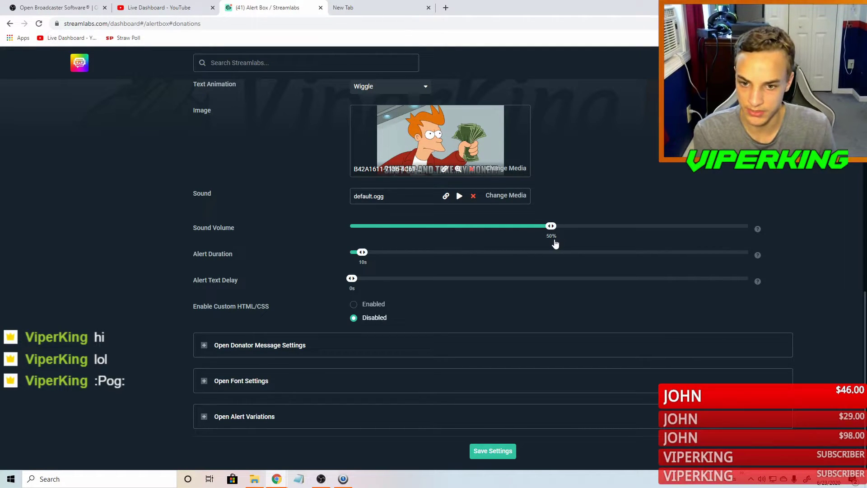
{"action": "scroll", "coordinate": [460, 312], "scroll_direction": "up", "scroll_amount": 4}
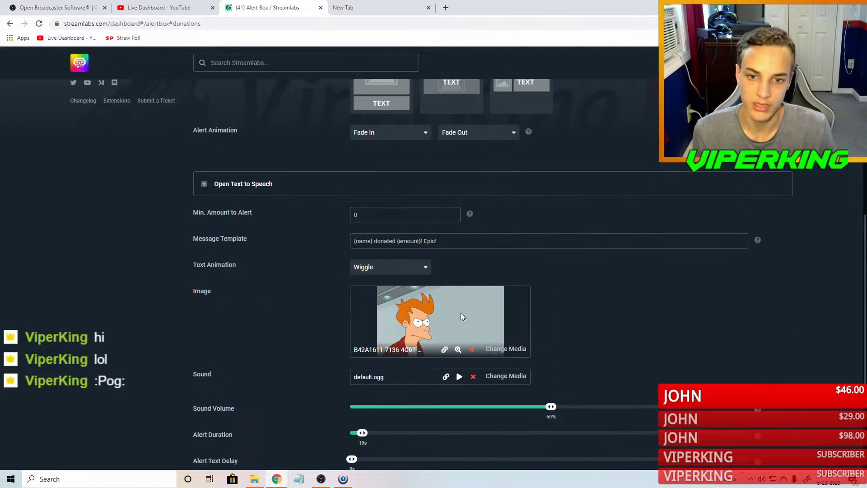
{"action": "scroll", "coordinate": [460, 312], "scroll_direction": "up", "scroll_amount": 5}
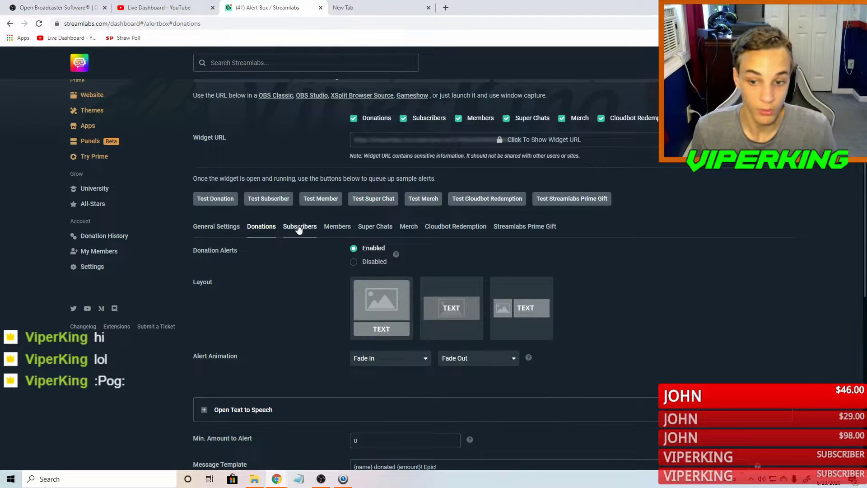
- Open the subscriber alert settings, review the message, image and timing options, and play the bonus-2.ogg alert sound
{"action": "left_click", "coordinate": [299, 227]}
{"action": "scroll", "coordinate": [305, 270], "scroll_direction": "down", "scroll_amount": 2}
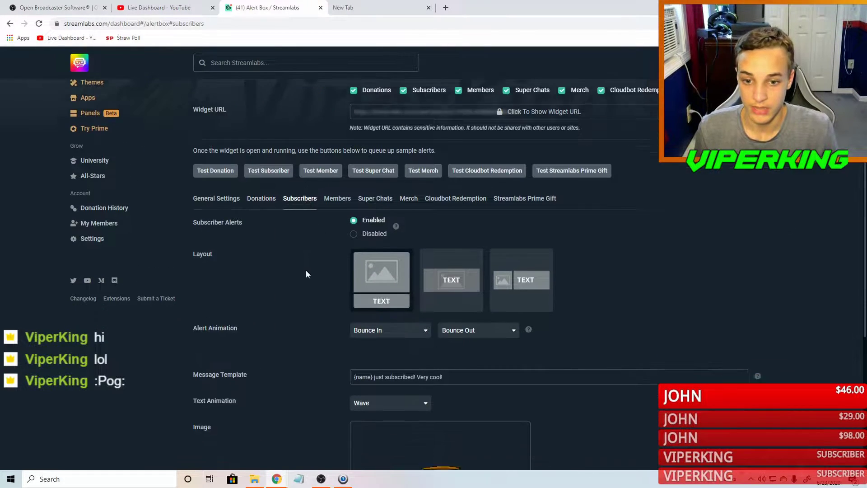
{"action": "scroll", "coordinate": [312, 271], "scroll_direction": "down", "scroll_amount": 3}
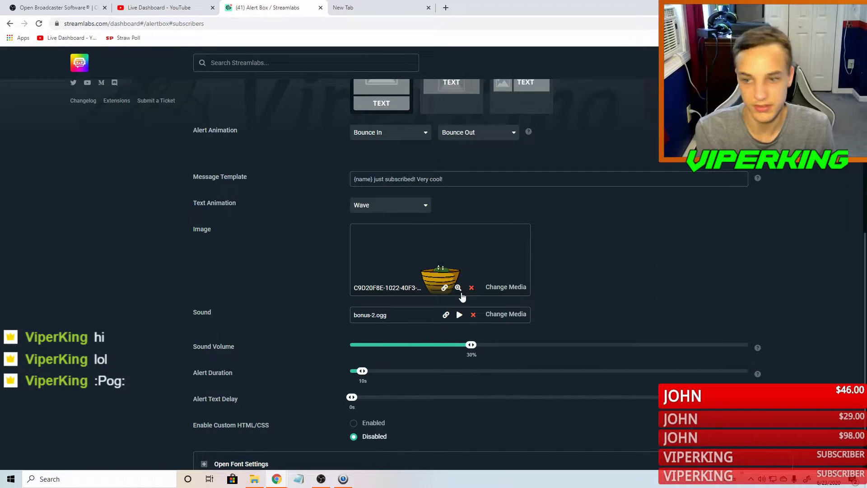
{"action": "scroll", "coordinate": [325, 304], "scroll_direction": "down", "scroll_amount": 1}
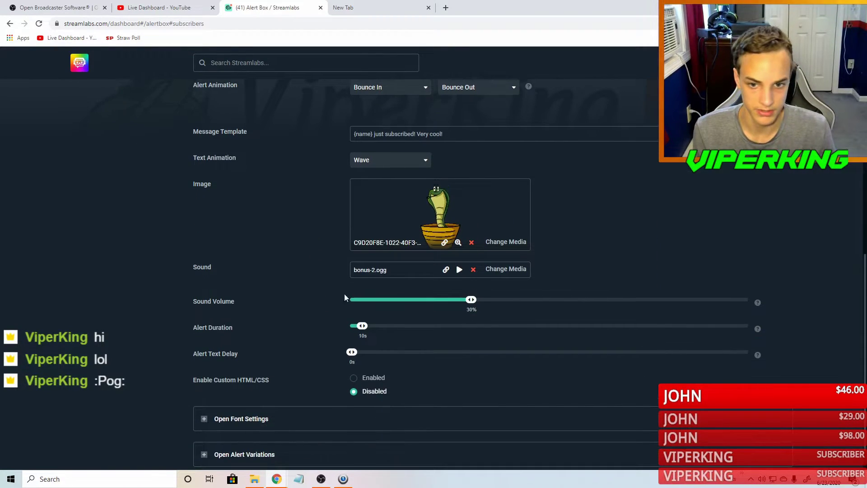
{"action": "left_click", "coordinate": [459, 271]}
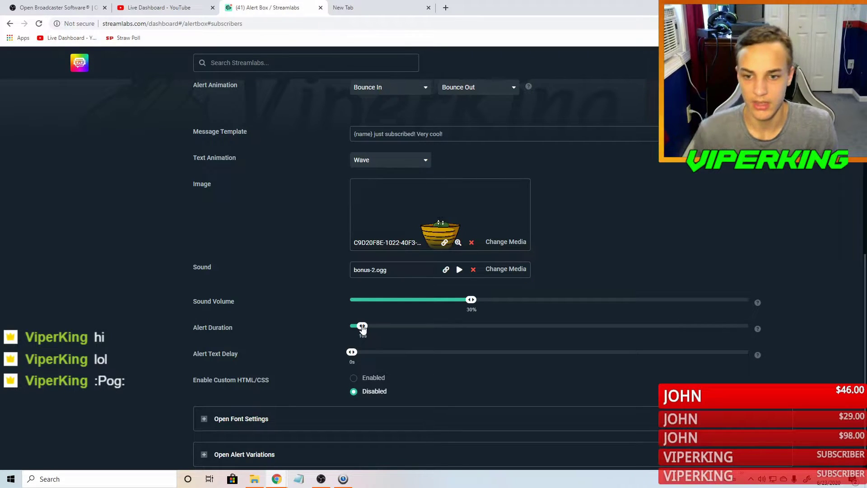
{"action": "scroll", "coordinate": [303, 326], "scroll_direction": "down", "scroll_amount": 1}
- Go back to the Alert Box widget URL, switch to OBS Studio and move its window clear of the URL's copy option
{"action": "scroll", "coordinate": [305, 337], "scroll_direction": "up", "scroll_amount": 9}
{"action": "scroll", "coordinate": [305, 337], "scroll_direction": "up", "scroll_amount": 2}
{"action": "scroll", "coordinate": [305, 324], "scroll_direction": "down", "scroll_amount": 2}
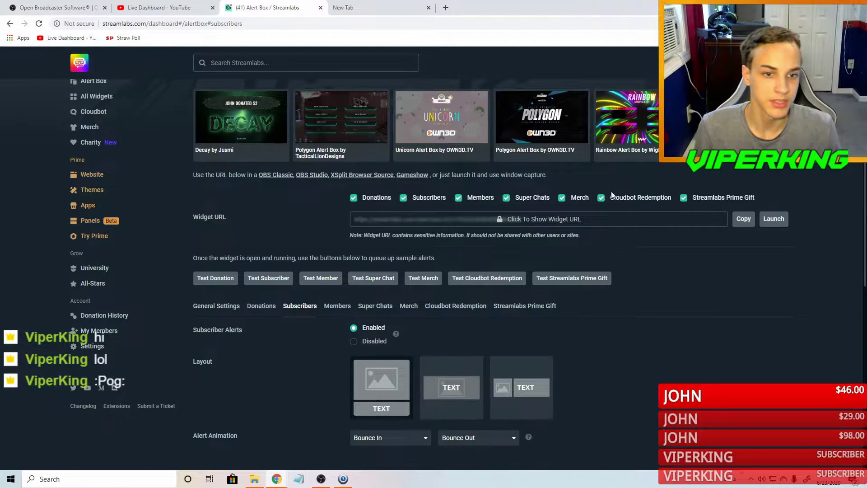
{"action": "left_click", "coordinate": [327, 479]}
{"action": "left_click_drag", "start_coordinate": [475, 103], "coordinate": [430, 79]}
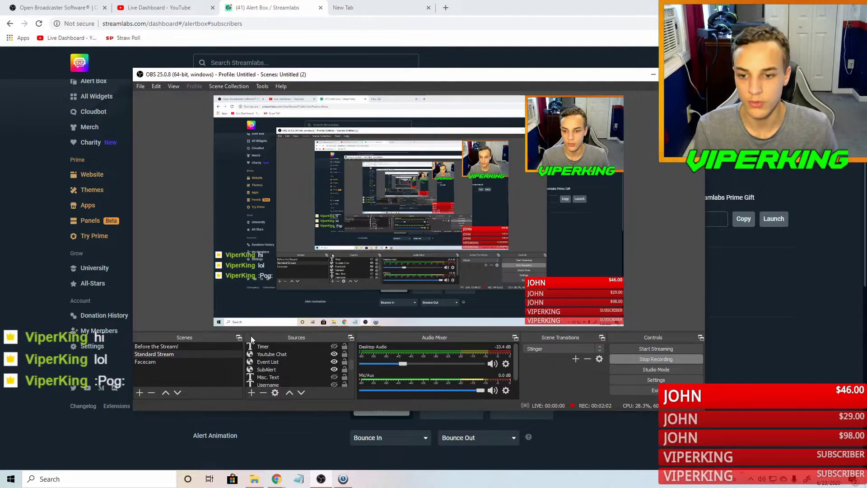
{"action": "left_click", "coordinate": [251, 393]}
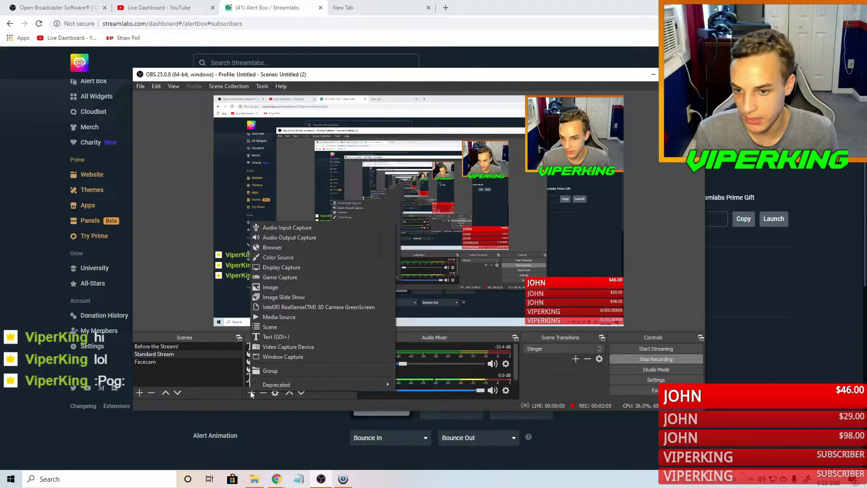
{"action": "left_click", "coordinate": [271, 248]}
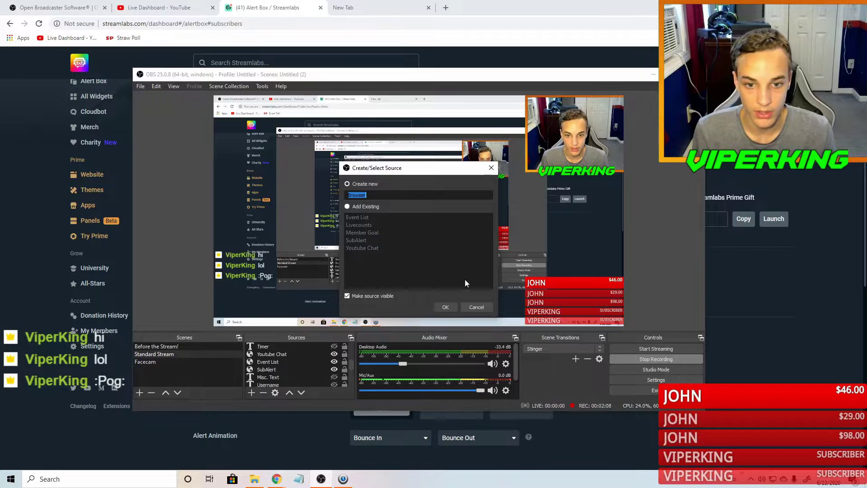
{"action": "left_click", "coordinate": [467, 302]}
- Review the URL, width and height properties of the SubAlert, Youtube Chat and Event List browser sources, leaving them without changes
{"action": "double_click", "coordinate": [289, 367]}
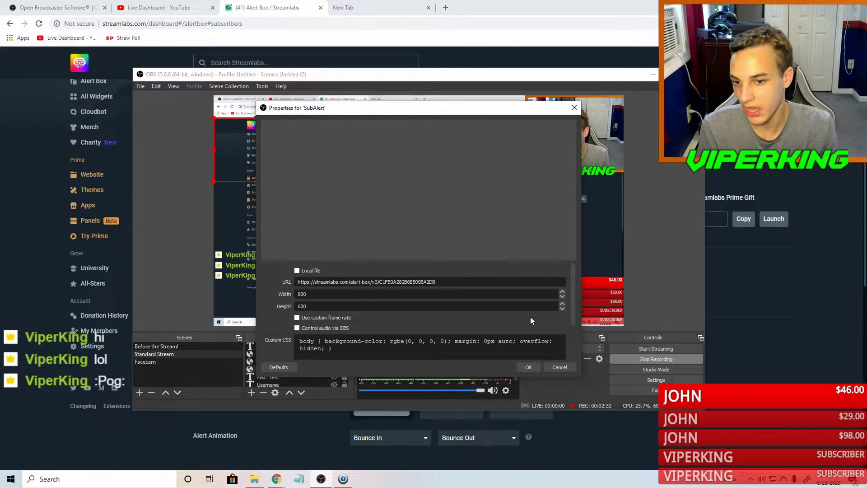
{"action": "left_click", "coordinate": [554, 365]}
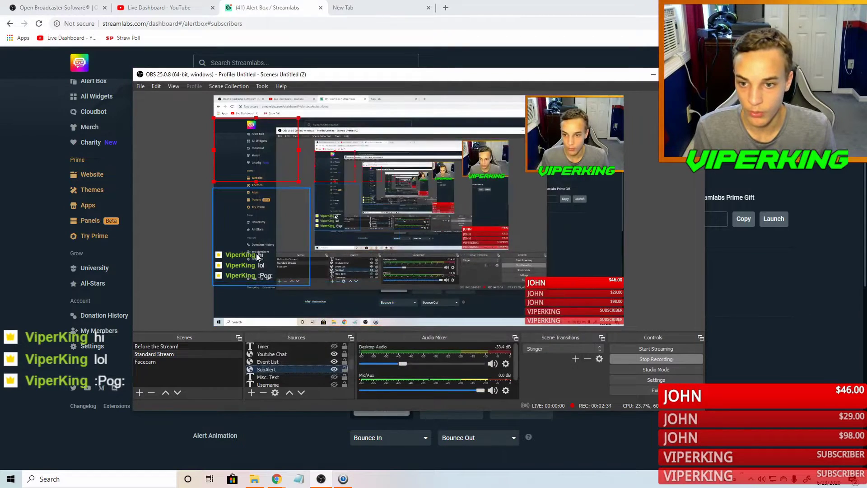
{"action": "double_click", "coordinate": [288, 354]}
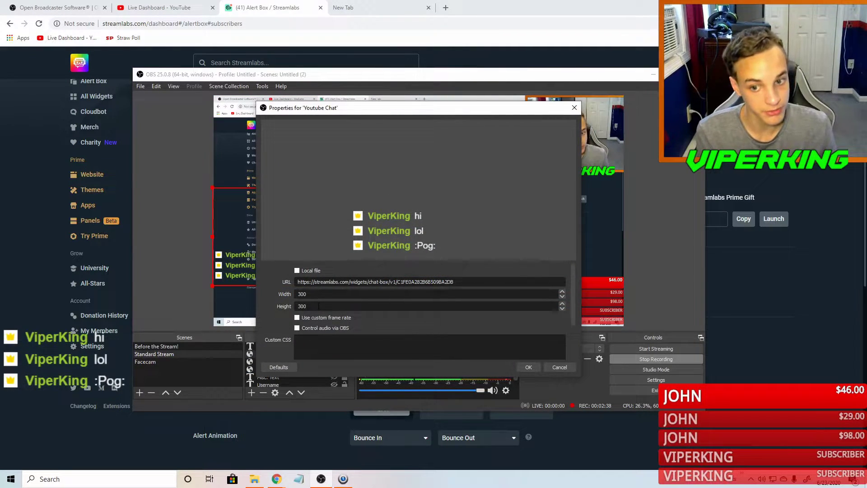
{"action": "left_click", "coordinate": [560, 368]}
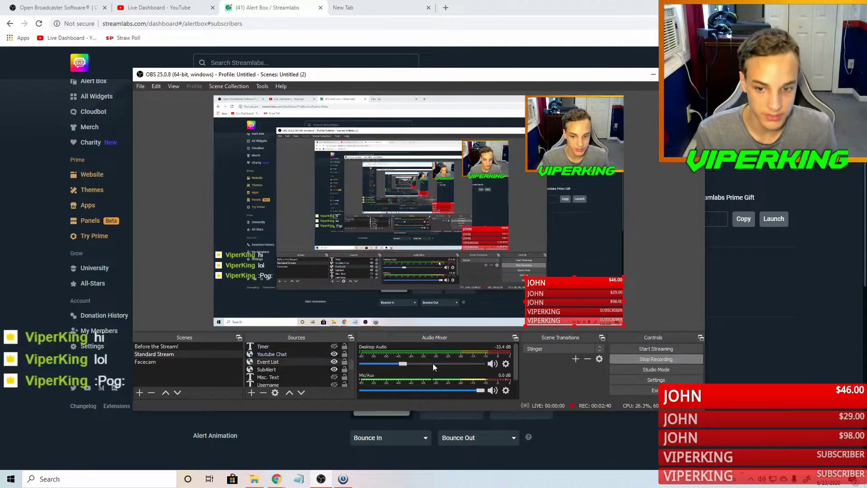
{"action": "double_click", "coordinate": [300, 361]}
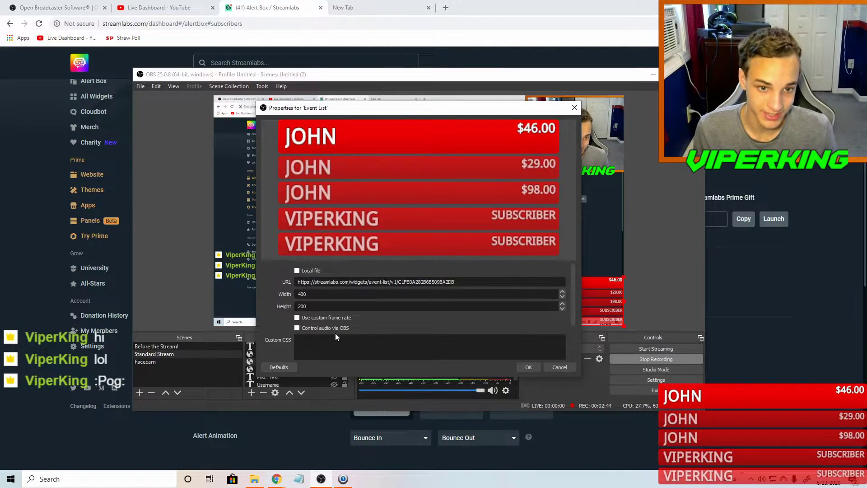
{"action": "scroll", "coordinate": [335, 333], "scroll_direction": "down", "scroll_amount": 2}
{"action": "left_click", "coordinate": [559, 367]}
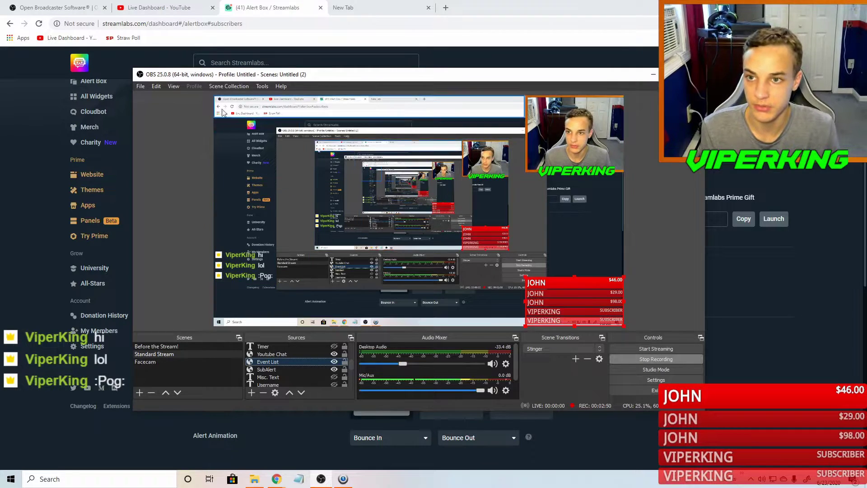
- Return to Streamlabs in the browser, open the Chat Box widget and review its theme, badge, color, font size, delay and chat filter settings
{"action": "left_click_drag", "start_coordinate": [195, 77], "coordinate": [256, 102]}
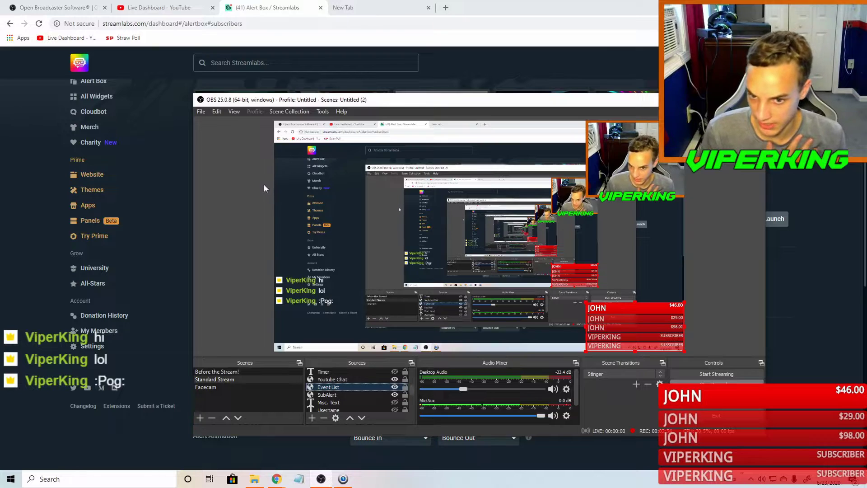
{"action": "left_click", "coordinate": [188, 203]}
{"action": "left_click", "coordinate": [102, 97]}
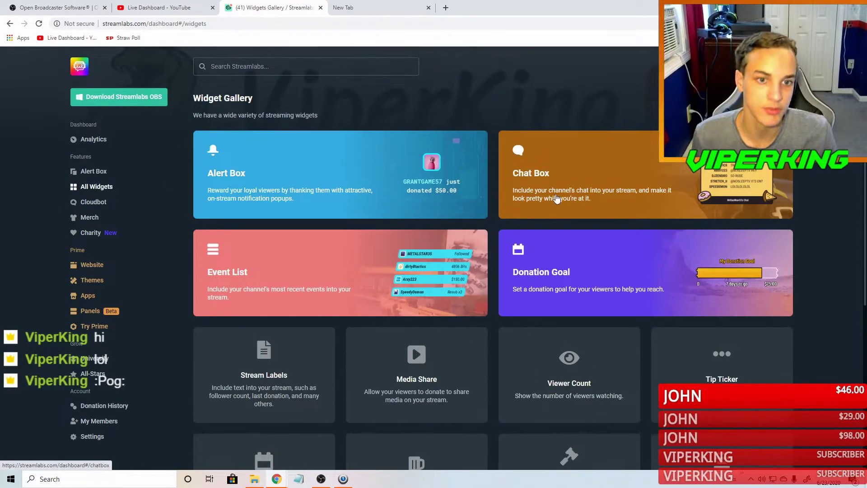
{"action": "left_click", "coordinate": [557, 198]}
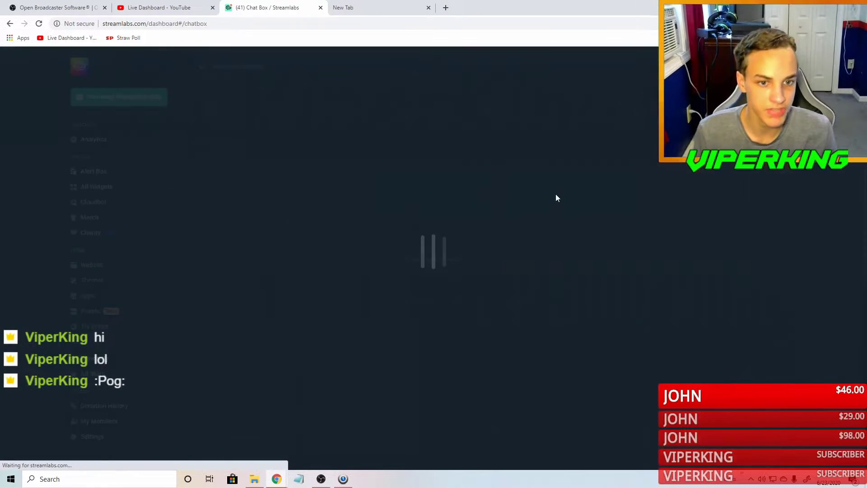
{"action": "scroll", "coordinate": [646, 333], "scroll_direction": "down", "scroll_amount": 4}
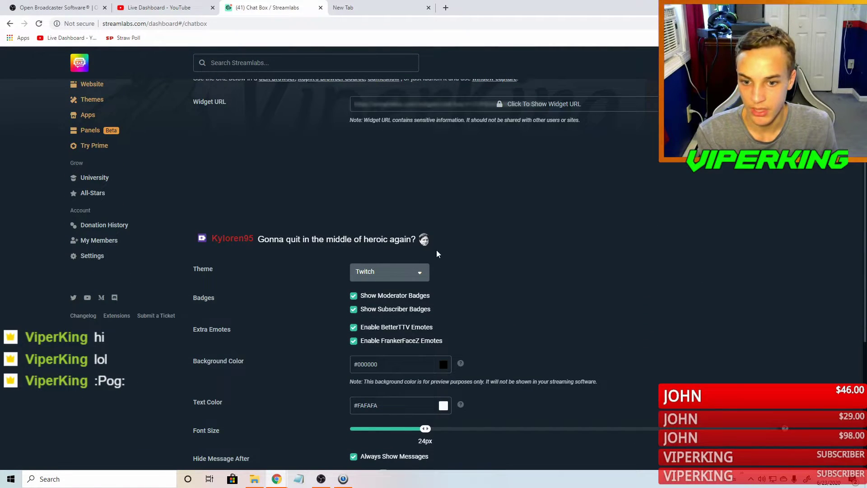
{"action": "scroll", "coordinate": [436, 251], "scroll_direction": "down", "scroll_amount": 3}
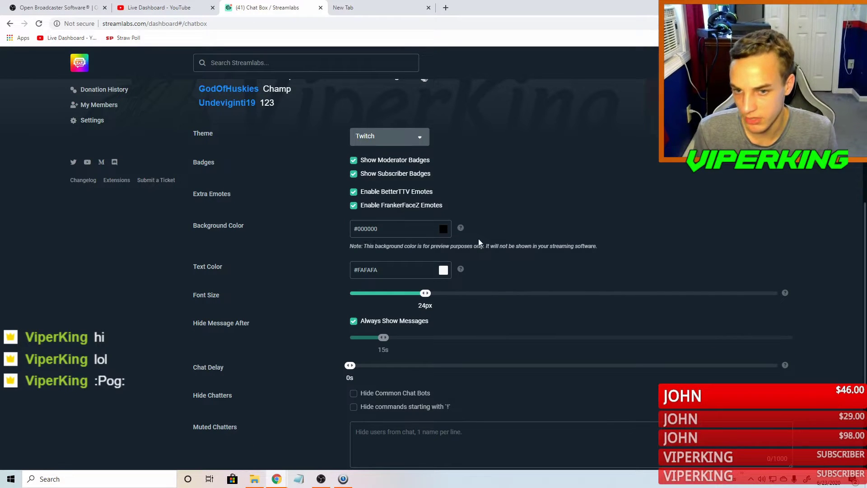
{"action": "scroll", "coordinate": [369, 255], "scroll_direction": "down", "scroll_amount": 1}
{"action": "scroll", "coordinate": [494, 278], "scroll_direction": "down", "scroll_amount": 2}
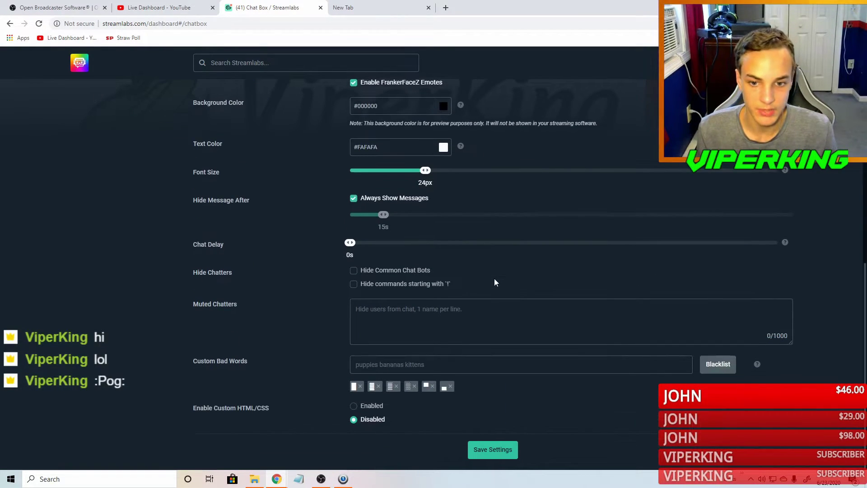
{"action": "scroll", "coordinate": [494, 278], "scroll_direction": "up", "scroll_amount": 5}
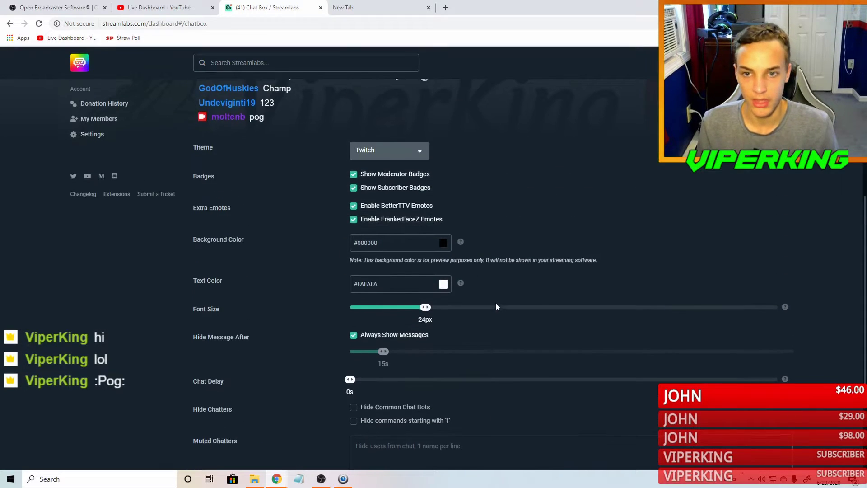
{"action": "scroll", "coordinate": [495, 305], "scroll_direction": "up", "scroll_amount": 4}
- Open the Event List widget, review its theme, event, font and animation settings, return to its widget URL and switch to OBS Studio
{"action": "left_click", "coordinate": [104, 189]}
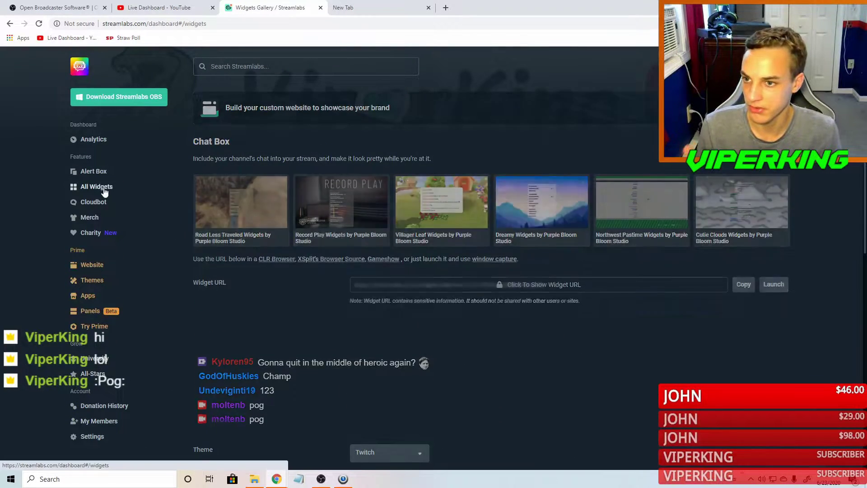
{"action": "left_click", "coordinate": [359, 271]}
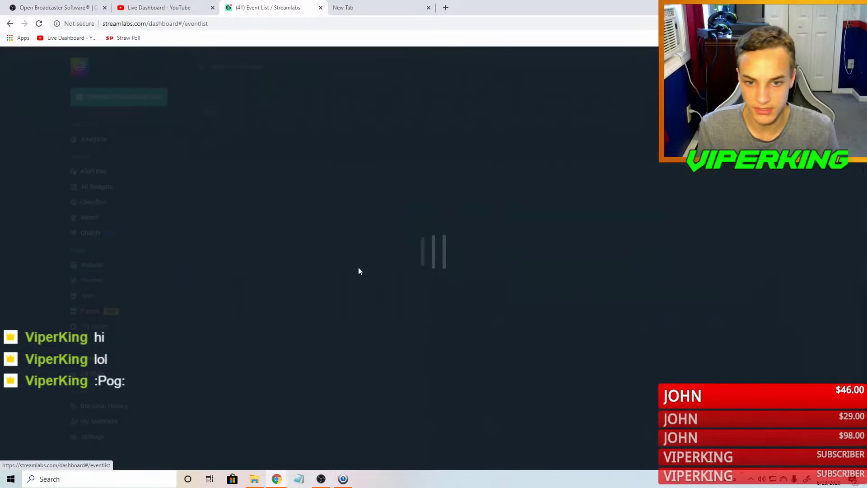
{"action": "scroll", "coordinate": [361, 288], "scroll_direction": "down", "scroll_amount": 5}
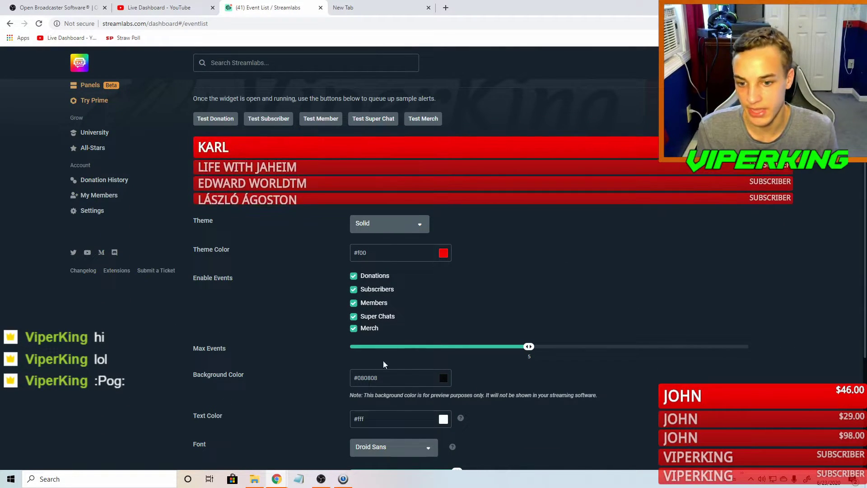
{"action": "scroll", "coordinate": [384, 359], "scroll_direction": "down", "scroll_amount": 1}
{"action": "scroll", "coordinate": [382, 371], "scroll_direction": "down", "scroll_amount": 2}
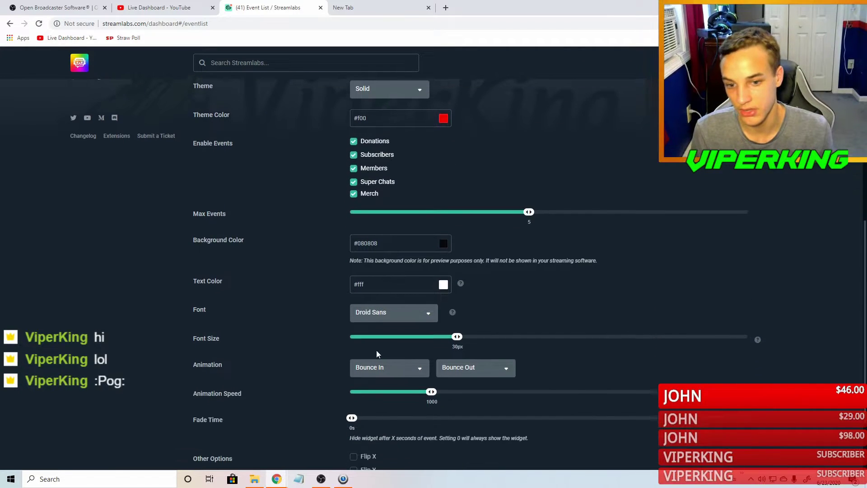
{"action": "scroll", "coordinate": [391, 319], "scroll_direction": "down", "scroll_amount": 2}
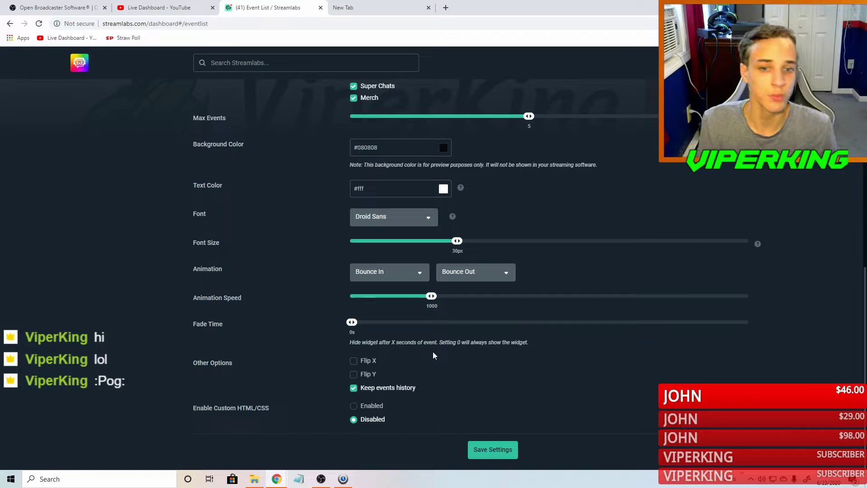
{"action": "scroll", "coordinate": [433, 351], "scroll_direction": "up", "scroll_amount": 10}
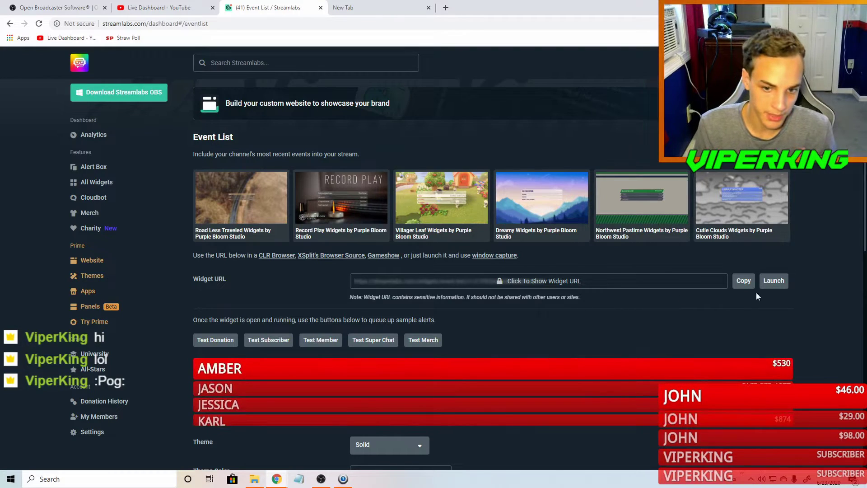
{"action": "left_click", "coordinate": [321, 479]}
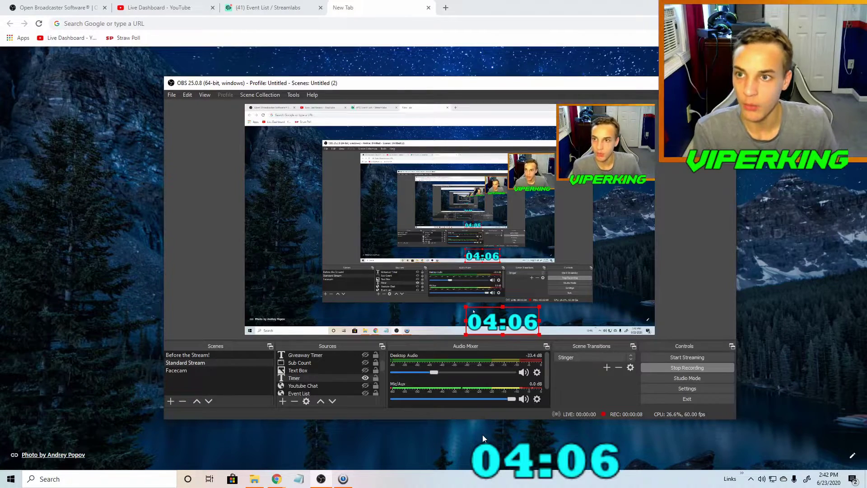
- Switch to the browser, search the web for "snaz" and open the Snaz wiki on GitHub
{"action": "left_click", "coordinate": [109, 281]}
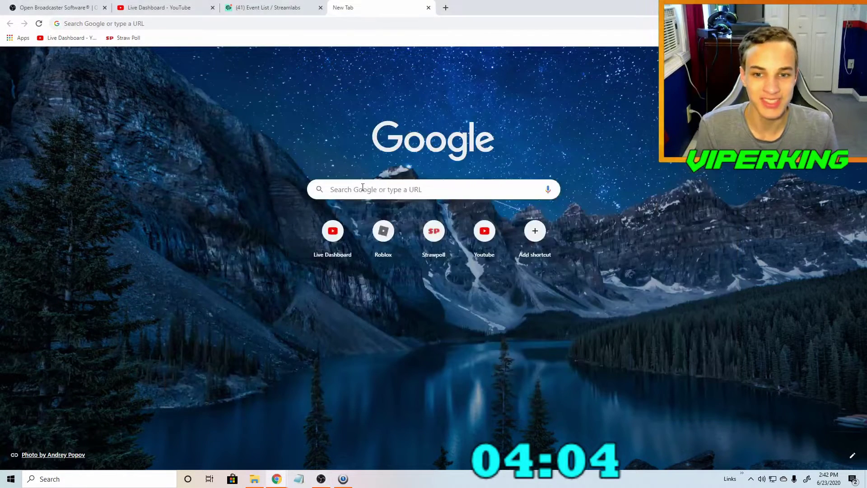
{"action": "type", "text": "sna"}
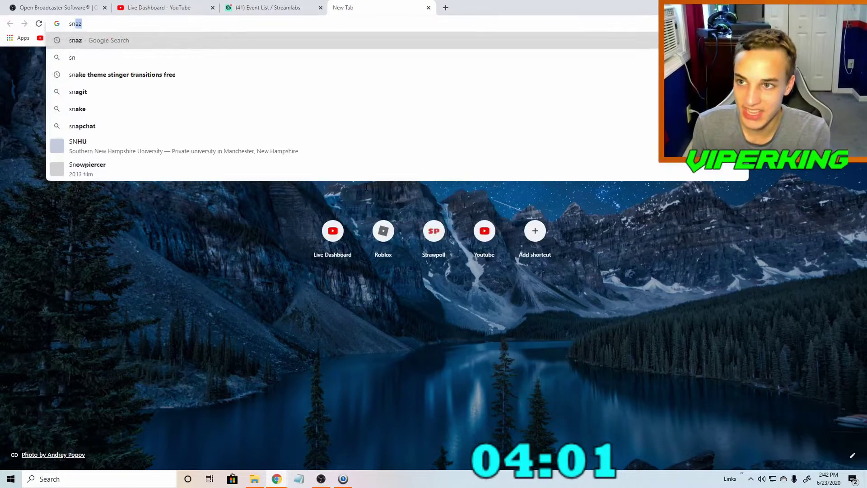
{"action": "type", "text": "z"}
{"action": "key", "text": "Return"}
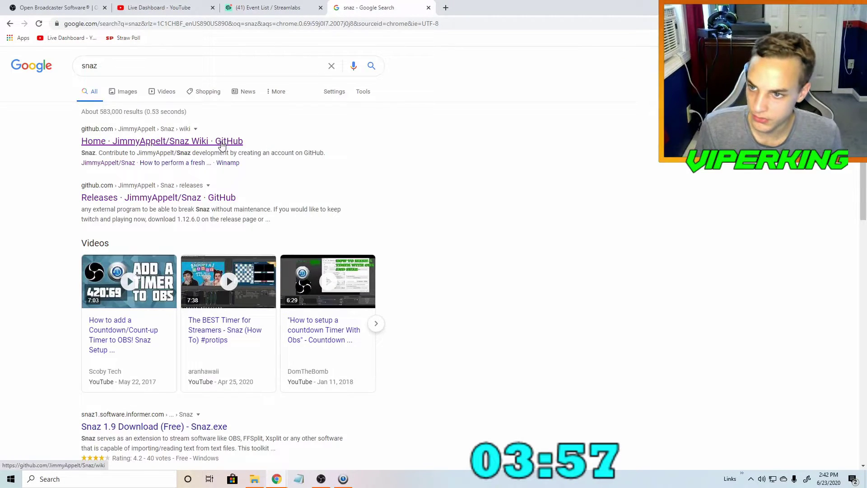
{"action": "left_click", "coordinate": [223, 141]}
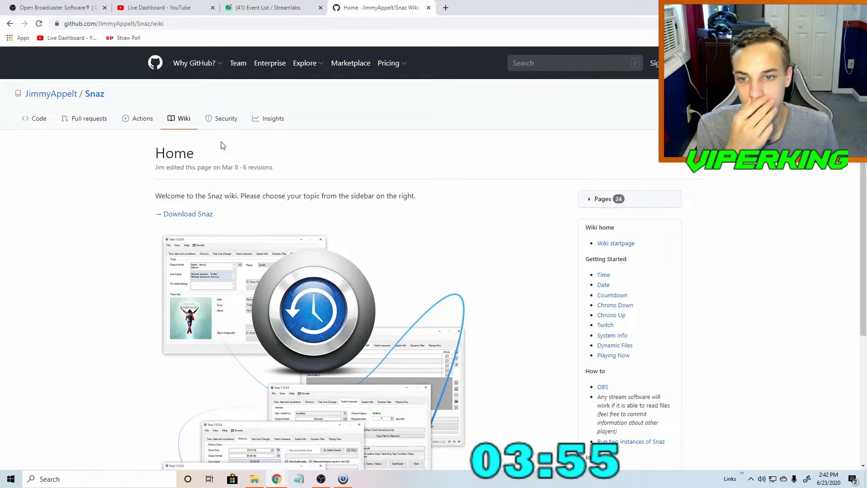
- Go to the Snaz releases page and download SnazSetup.exe from the 1.12.7.0 release
{"action": "left_click", "coordinate": [188, 218]}
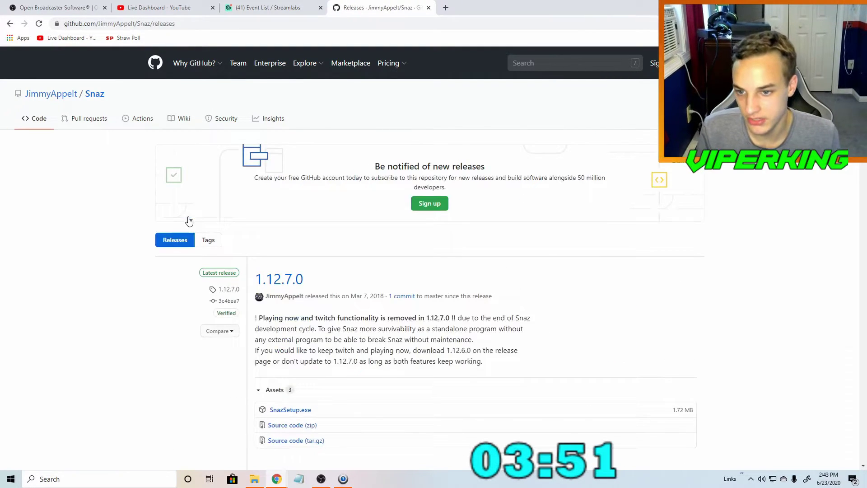
{"action": "scroll", "coordinate": [294, 198], "scroll_direction": "down", "scroll_amount": 2}
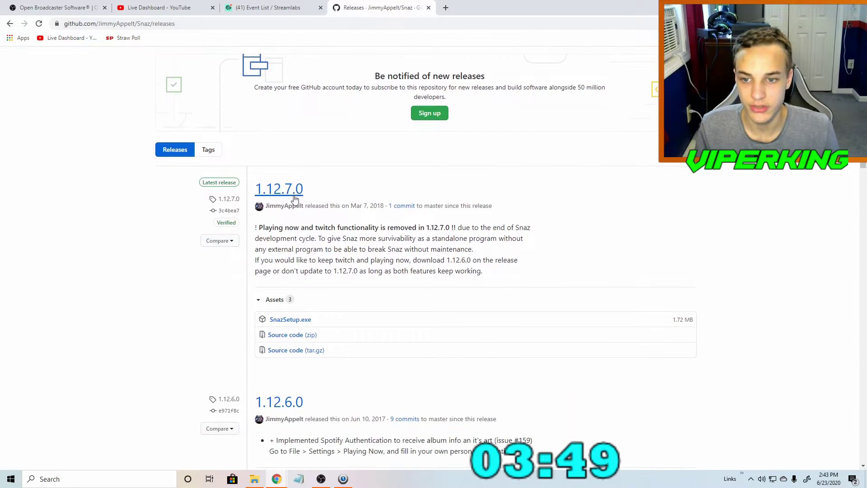
{"action": "left_click", "coordinate": [307, 323]}
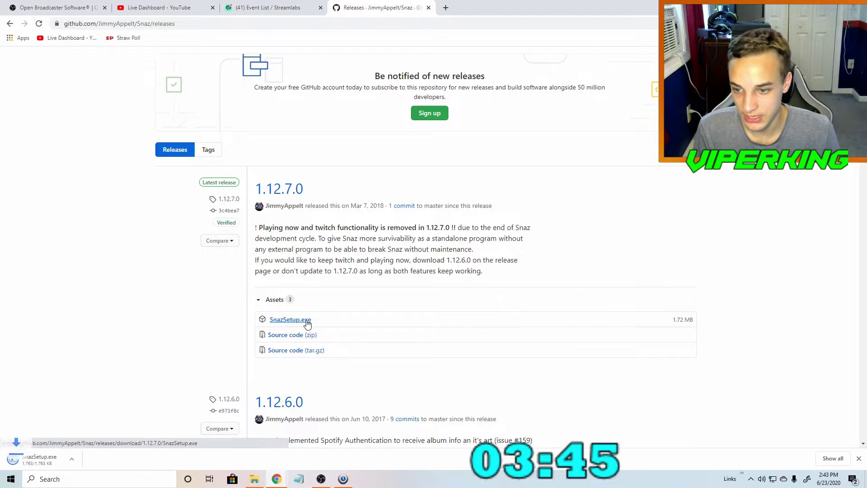
- Run the downloaded Snaz installer, install to C:\Snaz with a desktop shortcut, launch Snaz and reposition its window
{"action": "left_click", "coordinate": [93, 459]}
{"action": "left_click", "coordinate": [107, 402]}
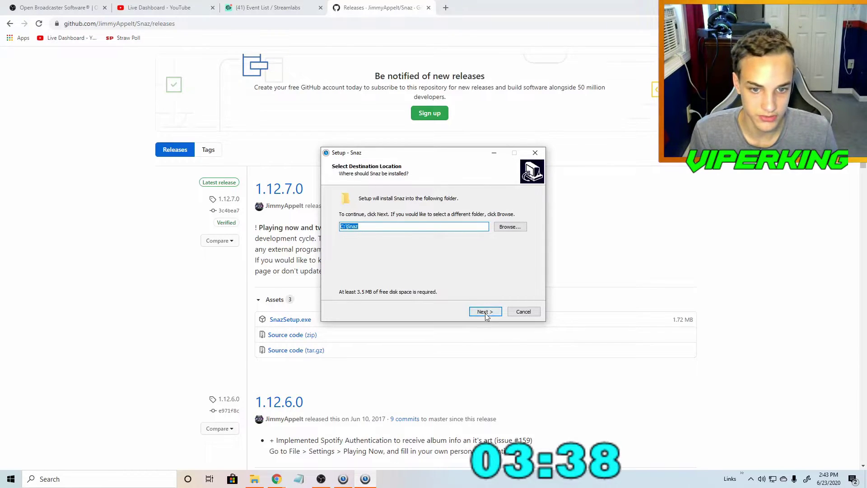
{"action": "left_click", "coordinate": [484, 311]}
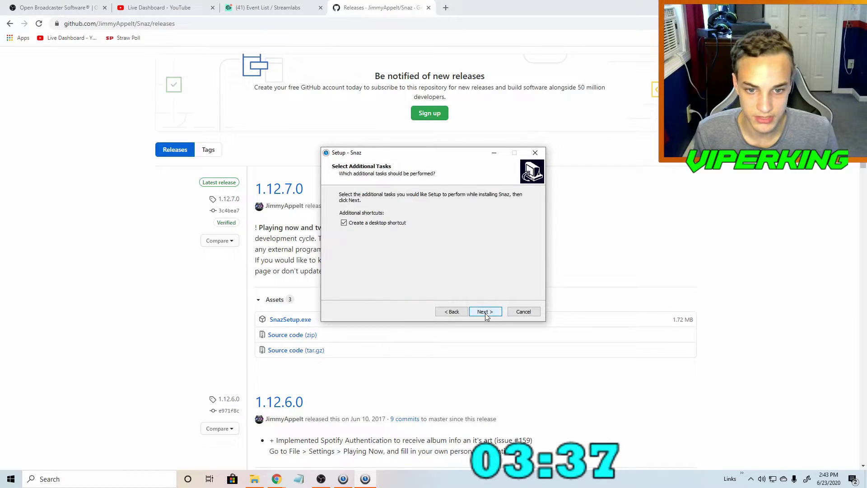
{"action": "left_click", "coordinate": [485, 311]}
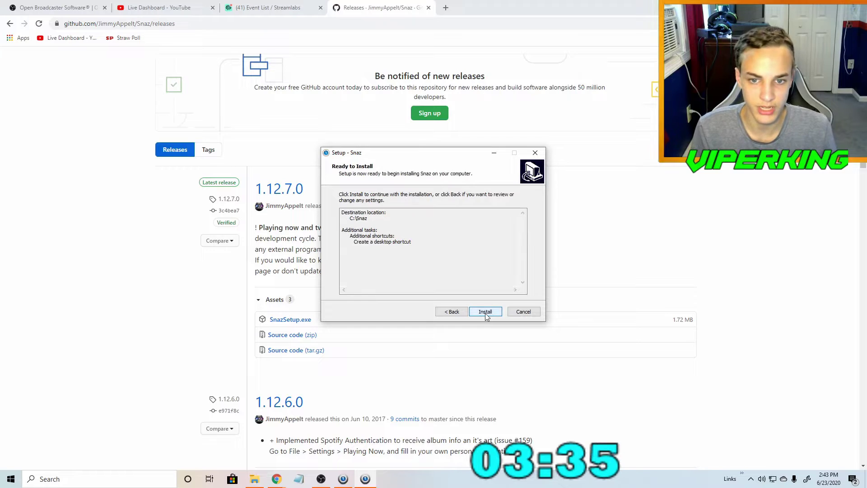
{"action": "left_click", "coordinate": [485, 312]}
{"action": "left_click", "coordinate": [485, 311]}
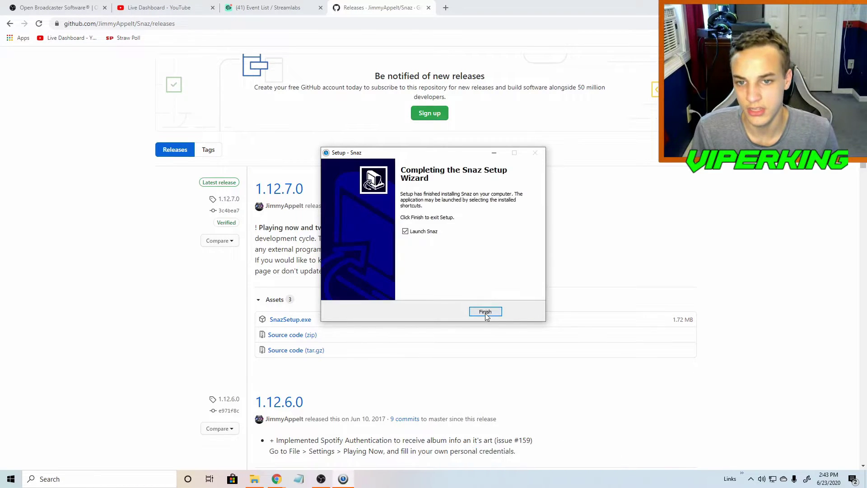
{"action": "left_click", "coordinate": [485, 312]}
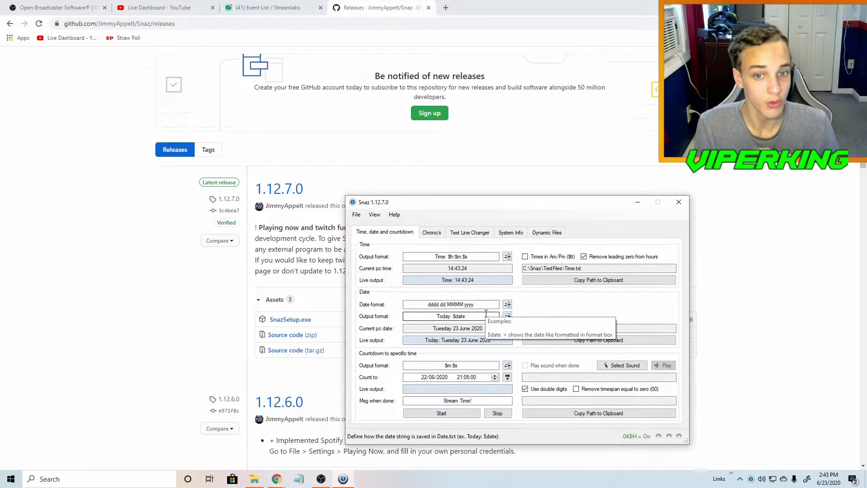
{"action": "left_click_drag", "start_coordinate": [420, 203], "coordinate": [319, 130]}
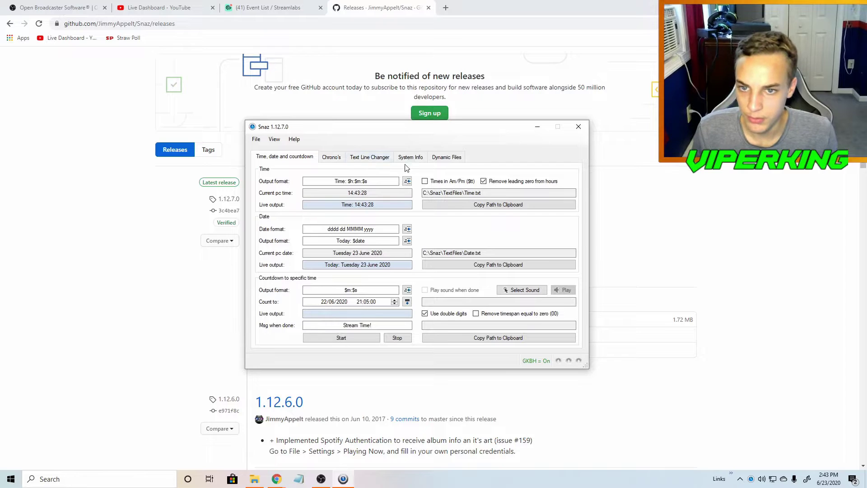
- Review Snaz's Chrono's settings and its time, date and countdown settings, and switch to OBS Studio
{"action": "left_click", "coordinate": [328, 160]}
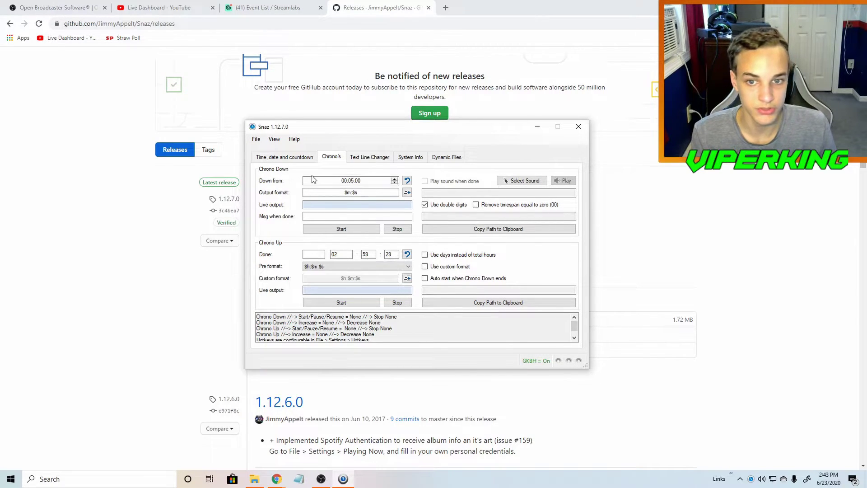
{"action": "left_click", "coordinate": [285, 156]}
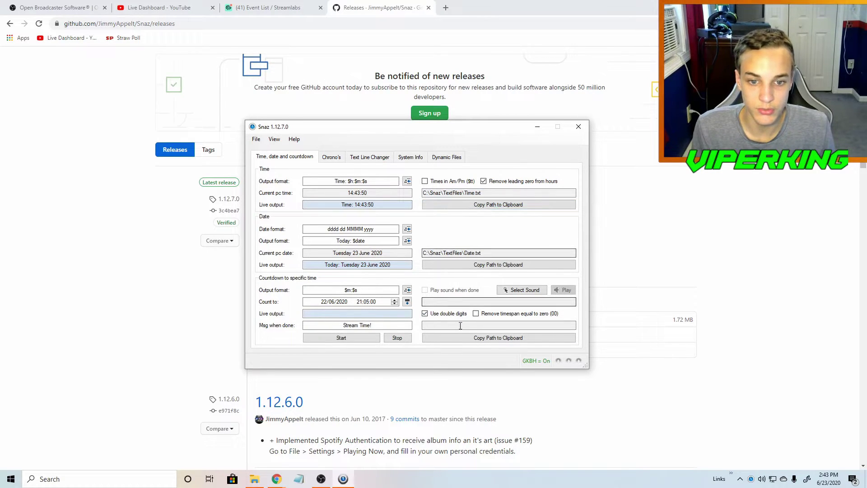
{"action": "left_click", "coordinate": [323, 480]}
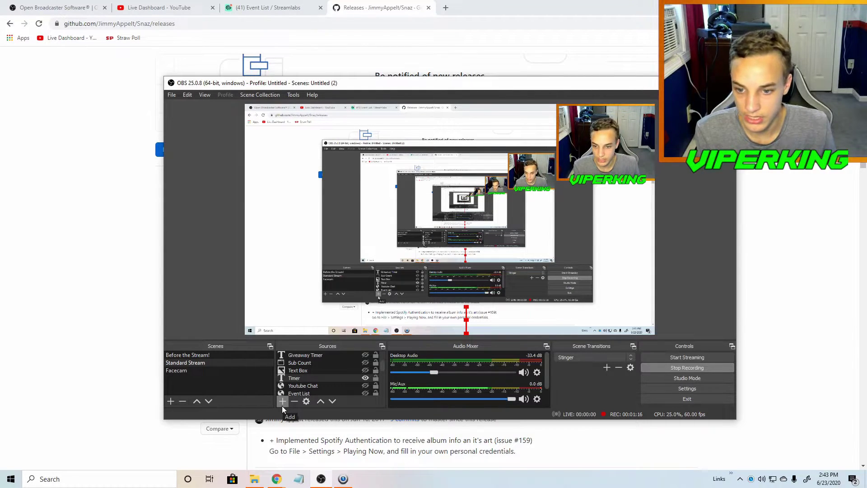
- Open the Timer source's properties, review the Snaz text files available for it and its text appearance settings, and close the properties
{"action": "double_click", "coordinate": [297, 379]}
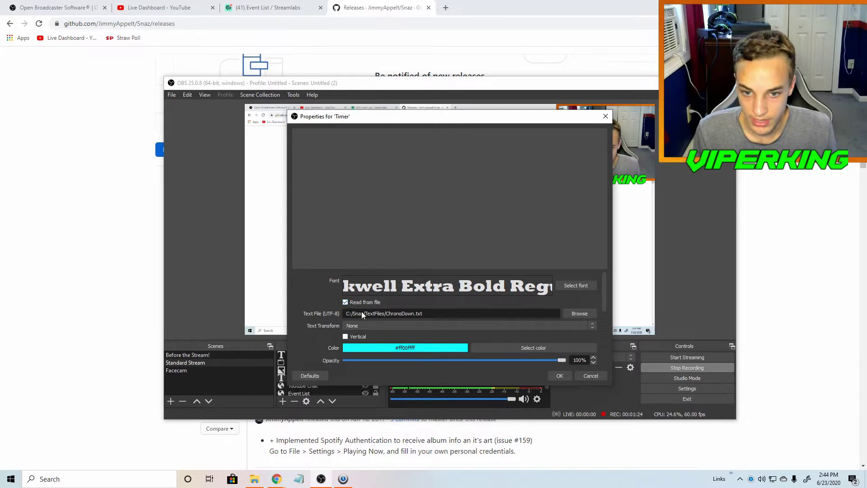
{"action": "left_click", "coordinate": [582, 313]}
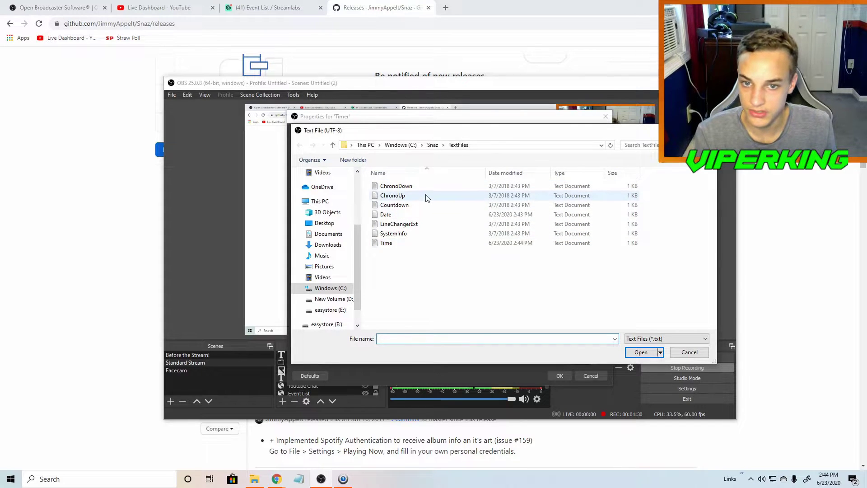
{"action": "left_click", "coordinate": [682, 351]}
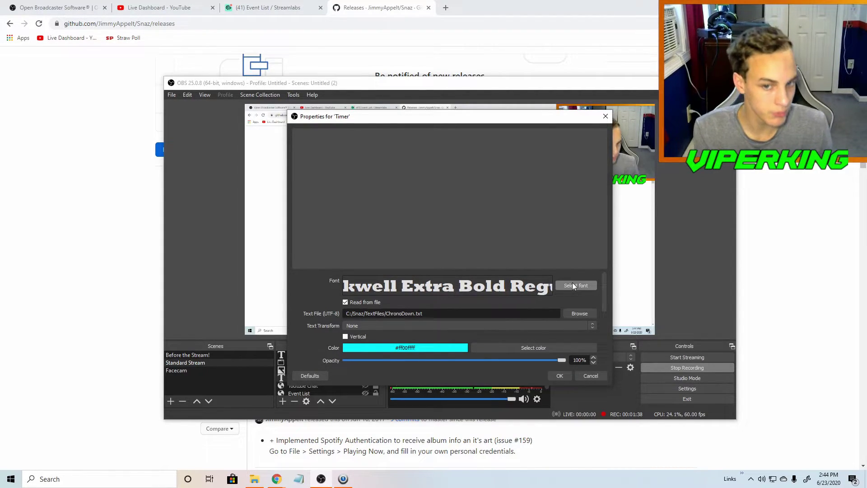
{"action": "scroll", "coordinate": [468, 313], "scroll_direction": "down", "scroll_amount": 4}
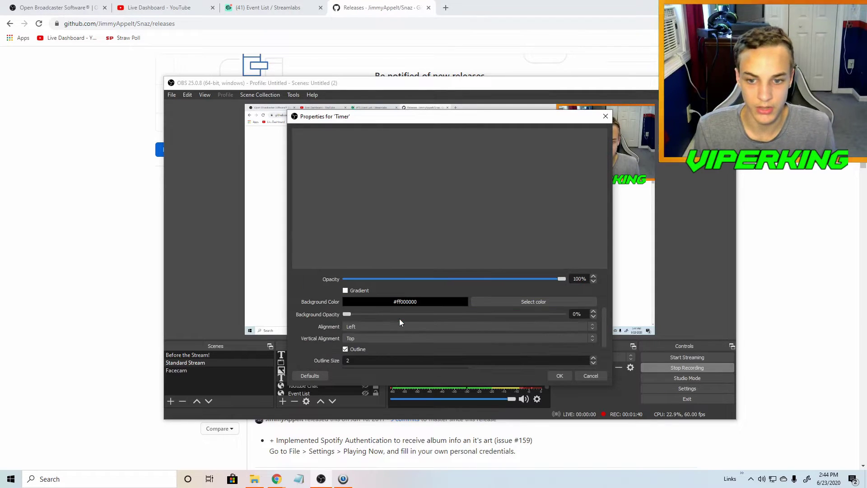
{"action": "scroll", "coordinate": [423, 326], "scroll_direction": "up", "scroll_amount": 3}
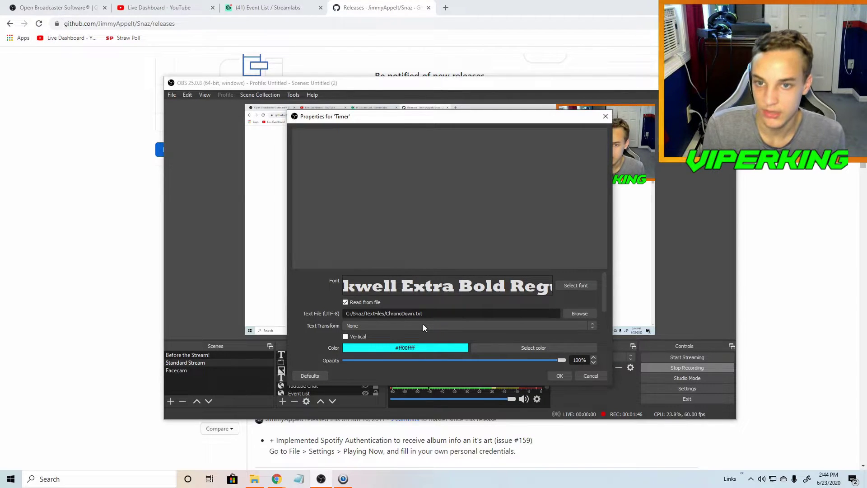
{"action": "left_click_drag", "start_coordinate": [375, 119], "coordinate": [195, 58]}
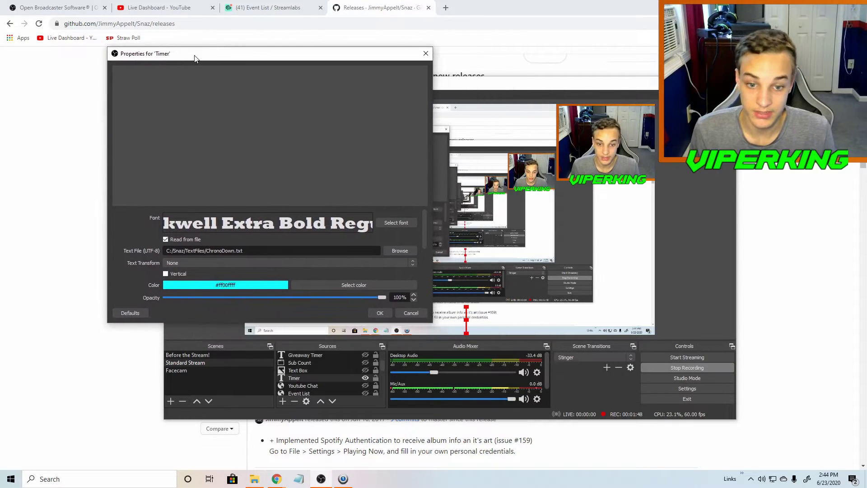
{"action": "left_click", "coordinate": [380, 313]}
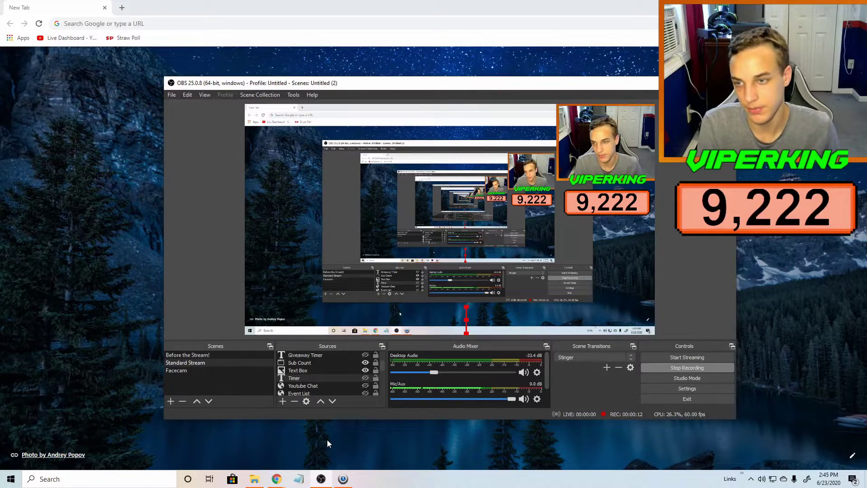
- Switch to the browser, search the web for "socialblade chrome extension" and open Social Blade's Chrome Web Store page
{"action": "left_click", "coordinate": [96, 119]}
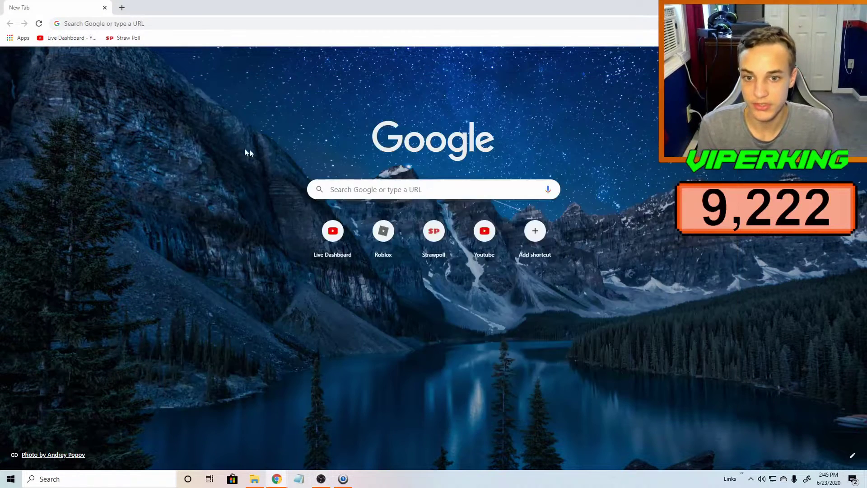
{"action": "left_click", "coordinate": [373, 192]}
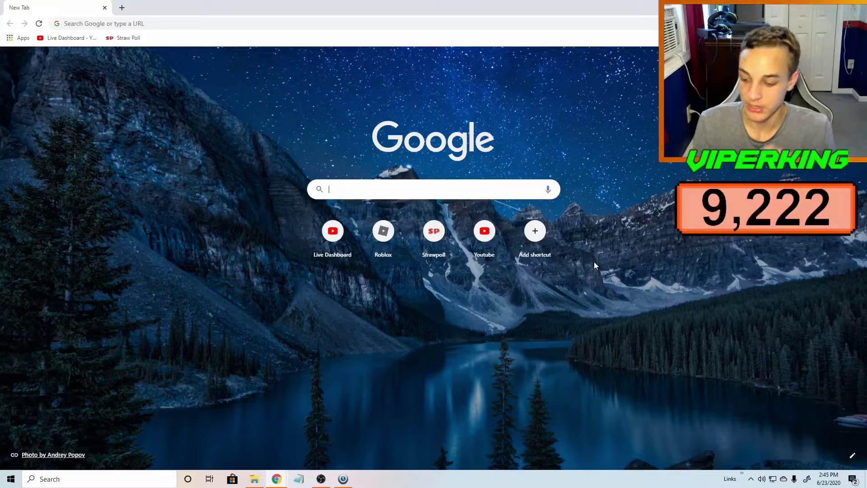
{"action": "type", "text": "socialblade chrome extension"}
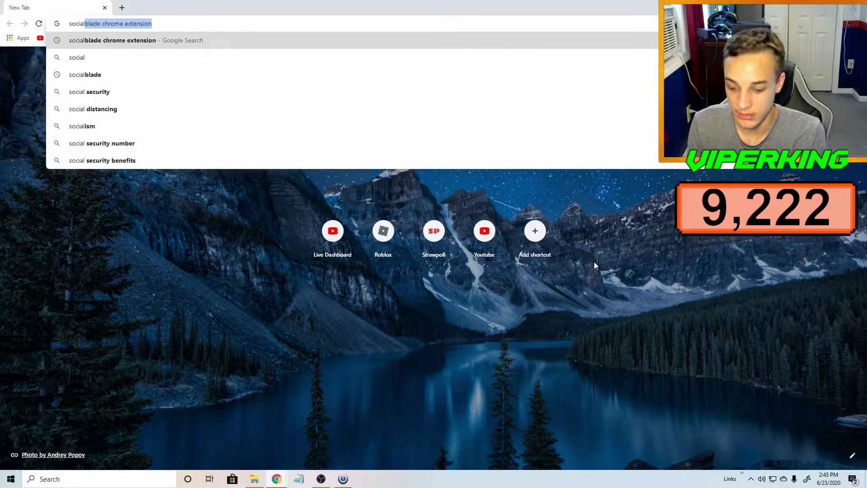
{"action": "key", "text": "Return"}
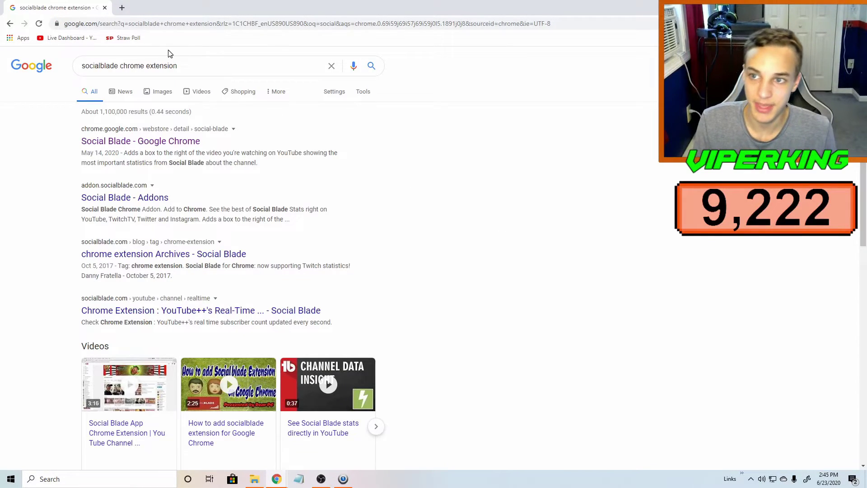
{"action": "left_click", "coordinate": [125, 142]}
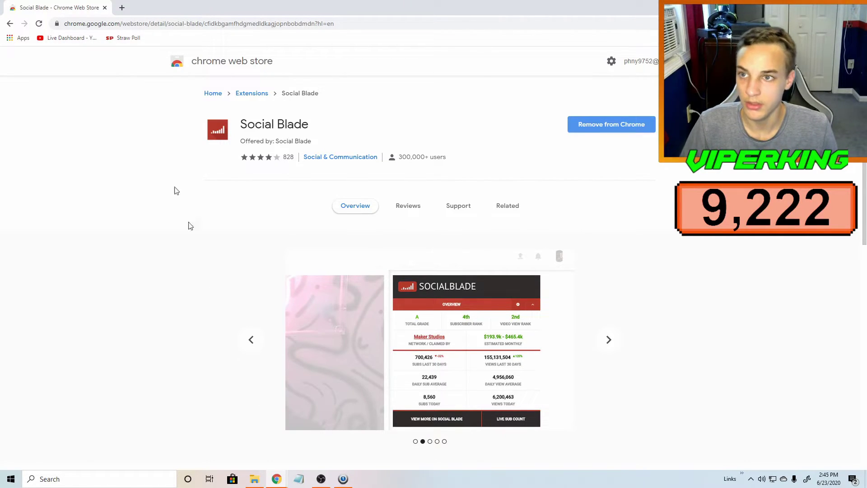
- Switch to the other Chrome window, go back to YouTube, open YouTube Studio and show the Live Subscriber Count page
{"action": "mouse_move", "coordinate": [275, 478]}
{"action": "left_click", "coordinate": [270, 461]}
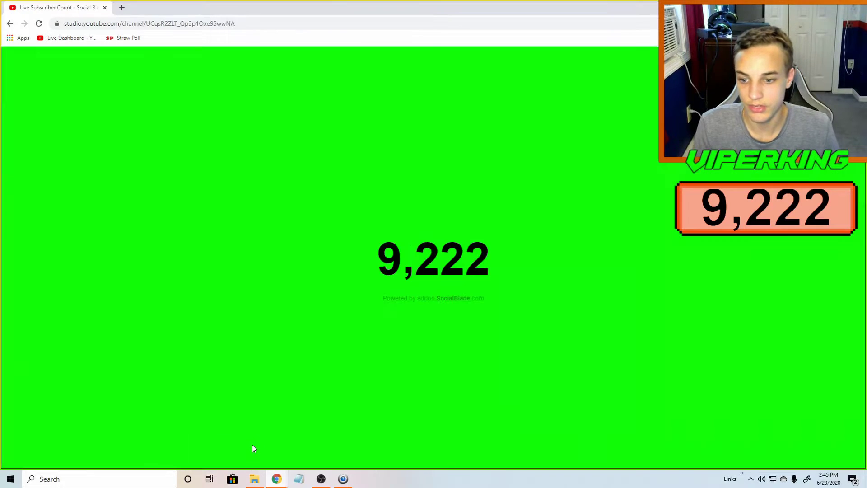
{"action": "left_click", "coordinate": [9, 23]}
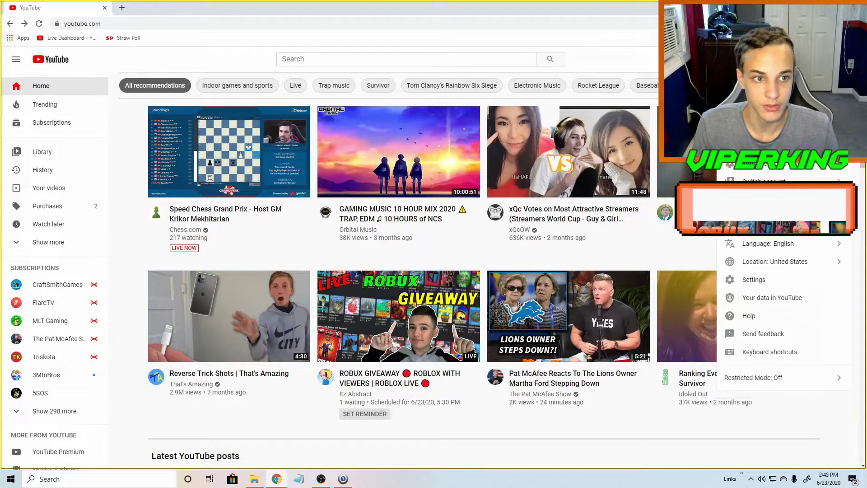
{"action": "left_click", "coordinate": [772, 168]}
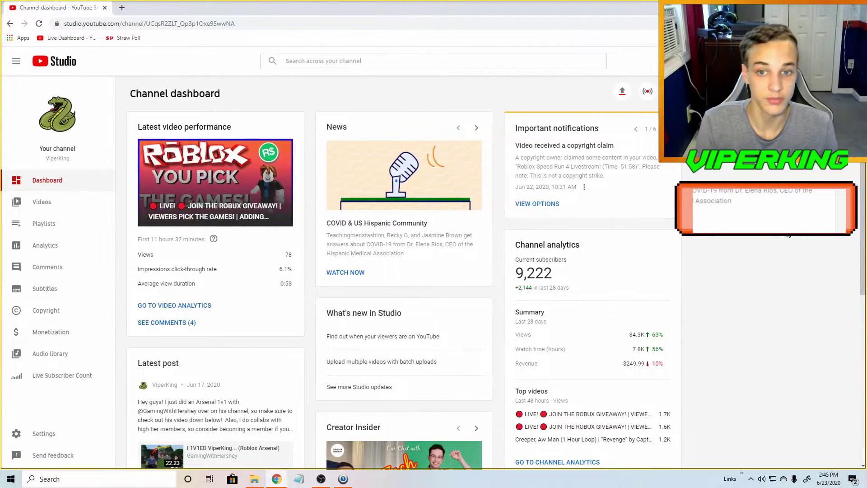
{"action": "scroll", "coordinate": [787, 235], "scroll_direction": "down", "scroll_amount": 1}
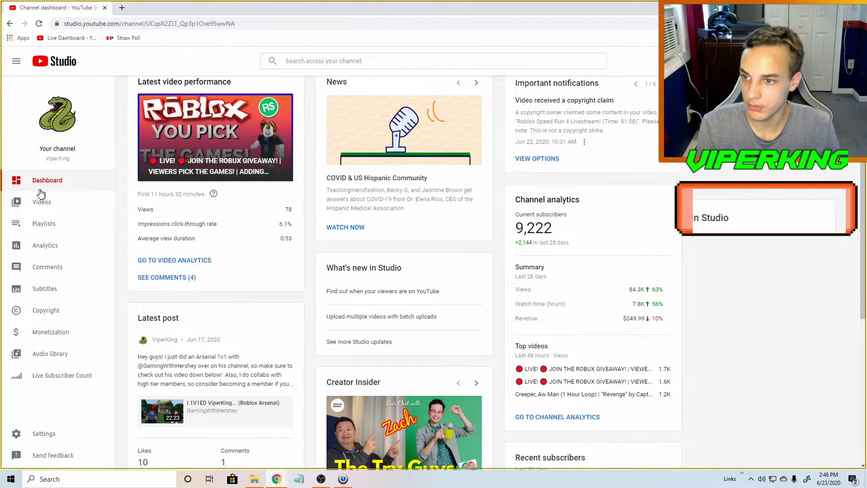
{"action": "left_click", "coordinate": [98, 381]}
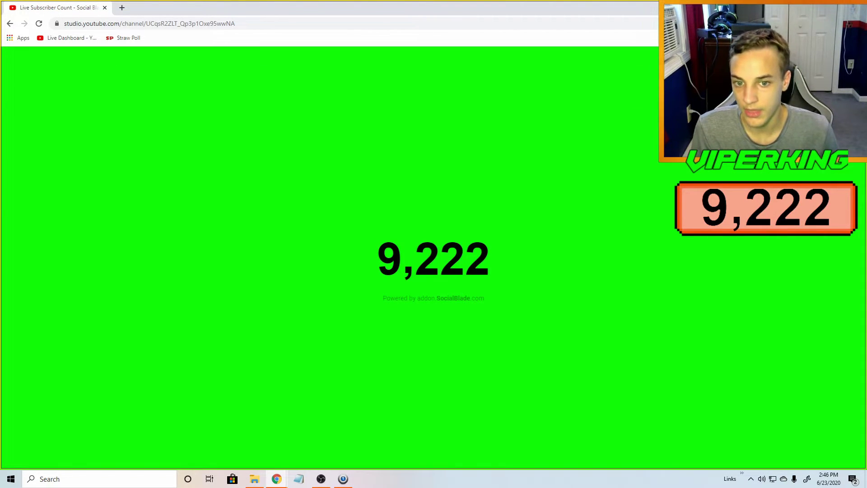
- Switch to OBS Studio, look up the Window Capture source type and review the Sub Count source's capture properties
{"action": "left_click", "coordinate": [321, 479]}
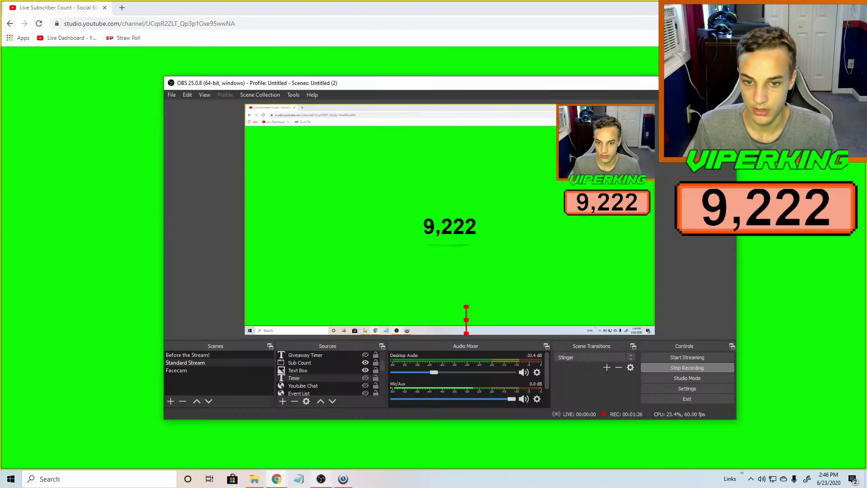
{"action": "left_click_drag", "start_coordinate": [411, 82], "coordinate": [394, 74]}
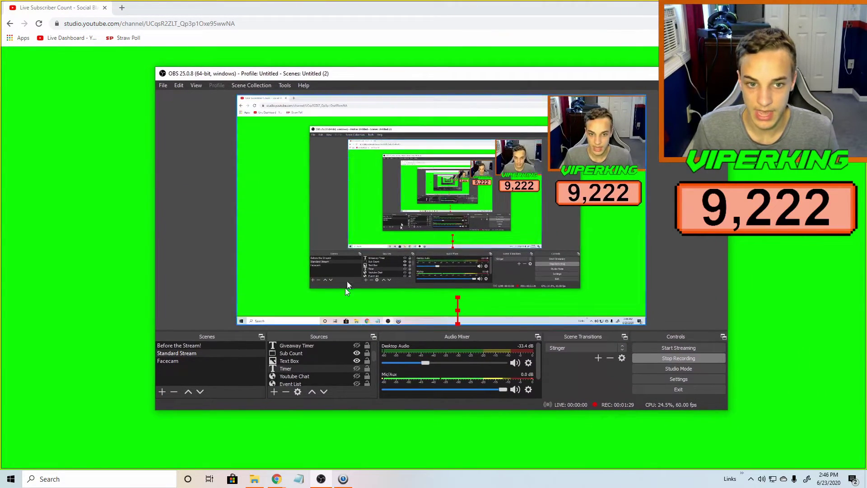
{"action": "left_click", "coordinate": [278, 391]}
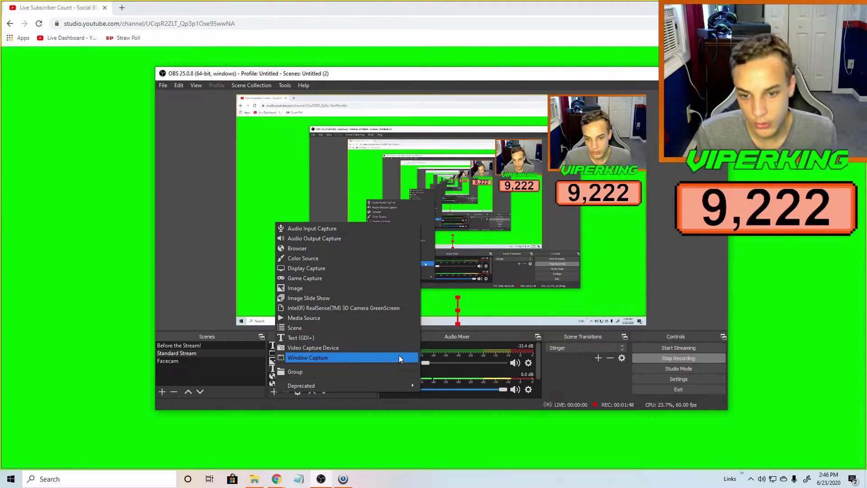
{"action": "left_click", "coordinate": [271, 348]}
{"action": "double_click", "coordinate": [290, 353]}
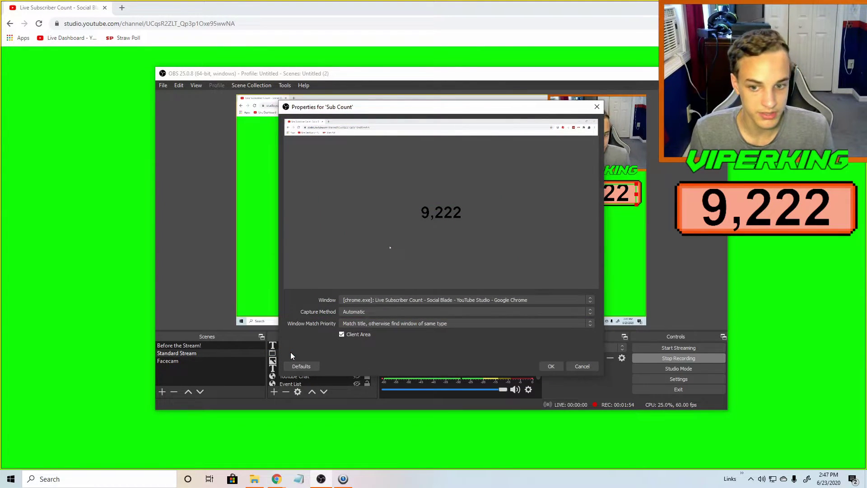
{"action": "left_click", "coordinate": [342, 397]}
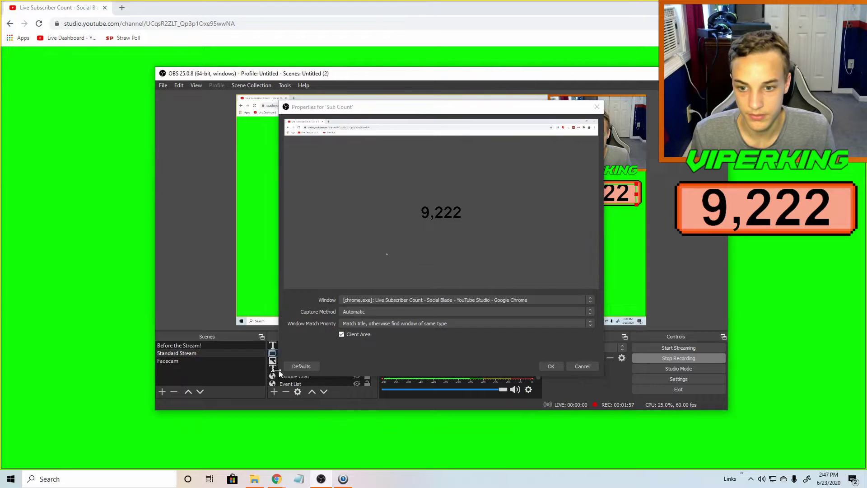
{"action": "left_click", "coordinate": [551, 365]}
- Open the Sub Count source's filters, turn off its Chroma Key filter and close the filters
{"action": "right_click", "coordinate": [307, 353]}
{"action": "left_click", "coordinate": [359, 337]}
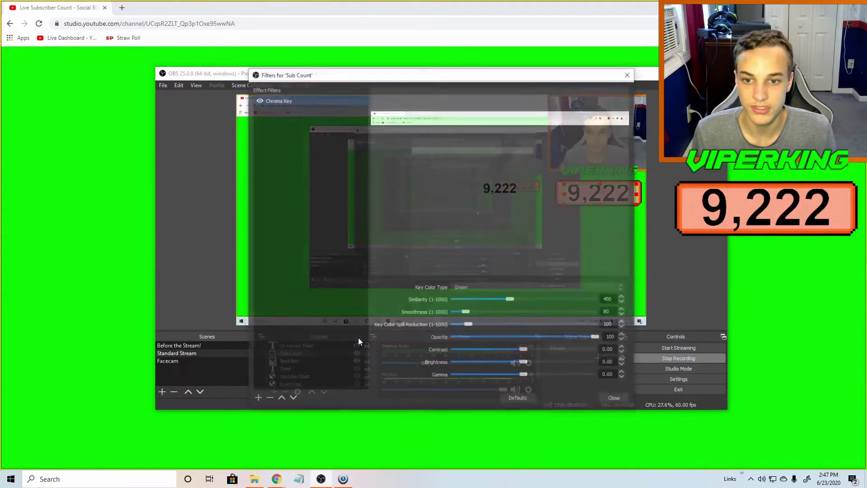
{"action": "left_click", "coordinate": [259, 101]}
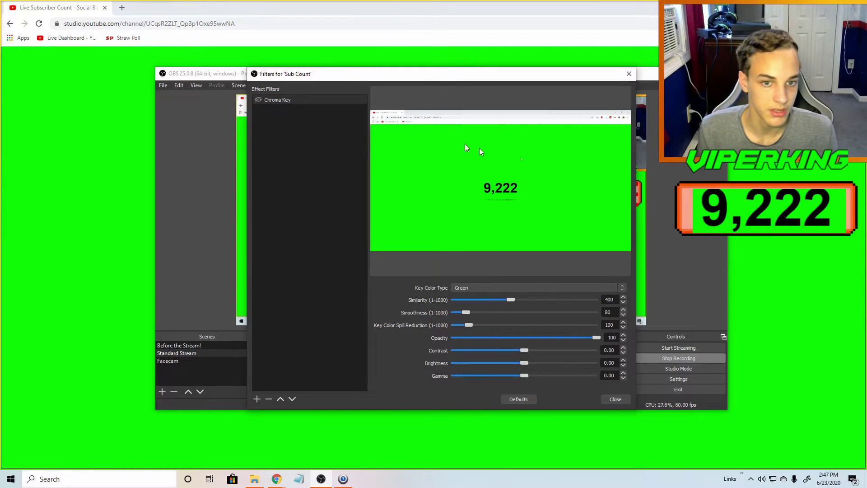
{"action": "left_click", "coordinate": [615, 399]}
- Turn the Sub Count source's Chroma Key filter on, review the available filter types, and choose Green as the key color type
{"action": "right_click", "coordinate": [328, 352]}
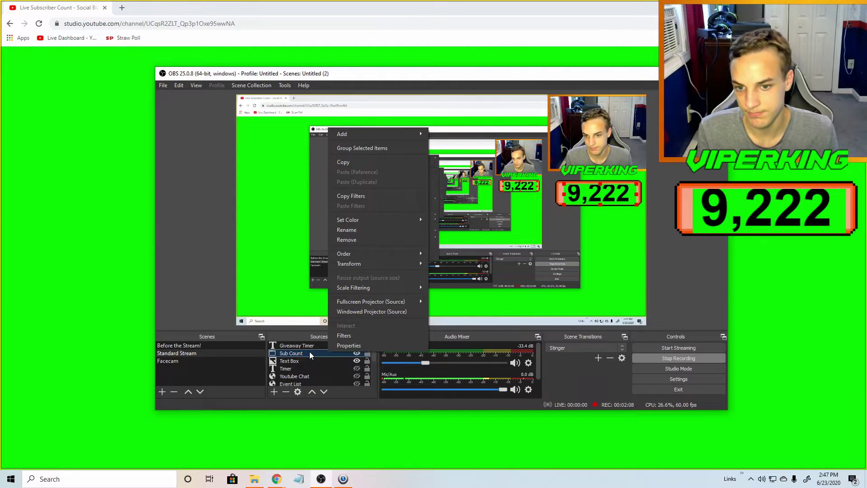
{"action": "left_click", "coordinate": [344, 335]}
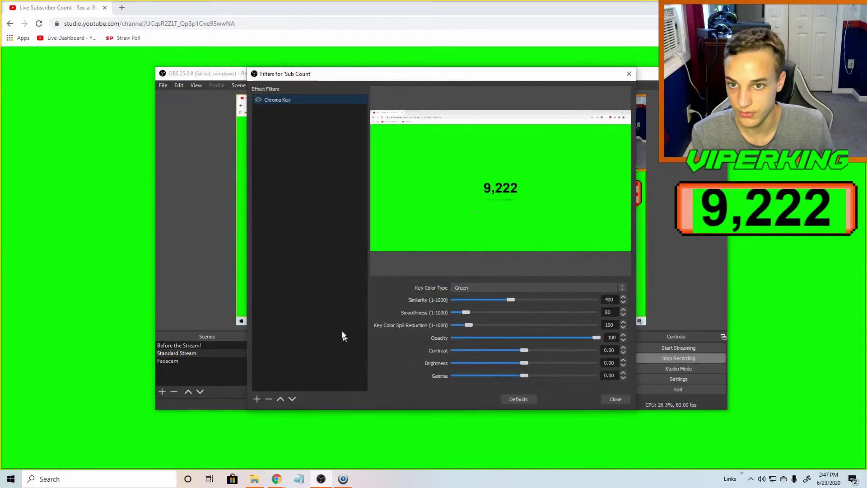
{"action": "left_click", "coordinate": [258, 100]}
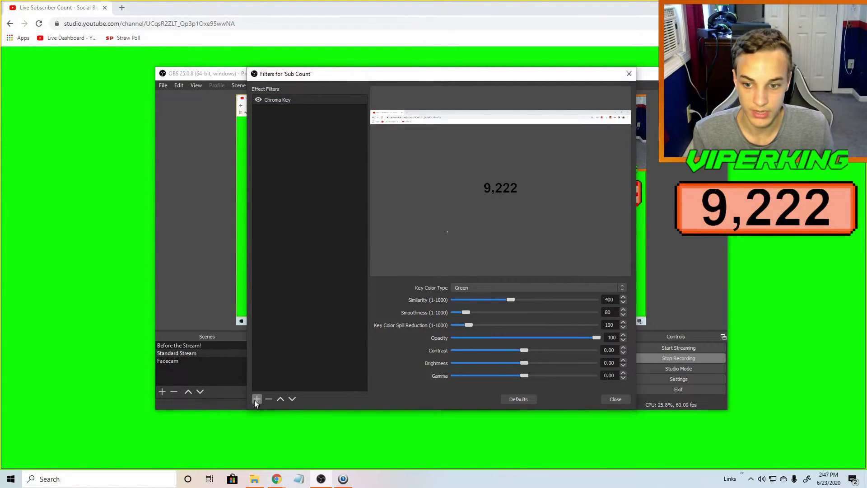
{"action": "left_click", "coordinate": [255, 398]}
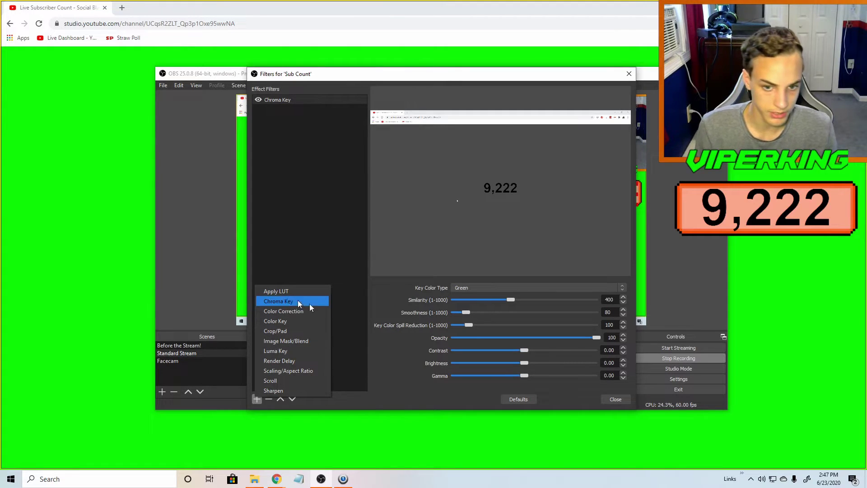
{"action": "left_click", "coordinate": [388, 361]}
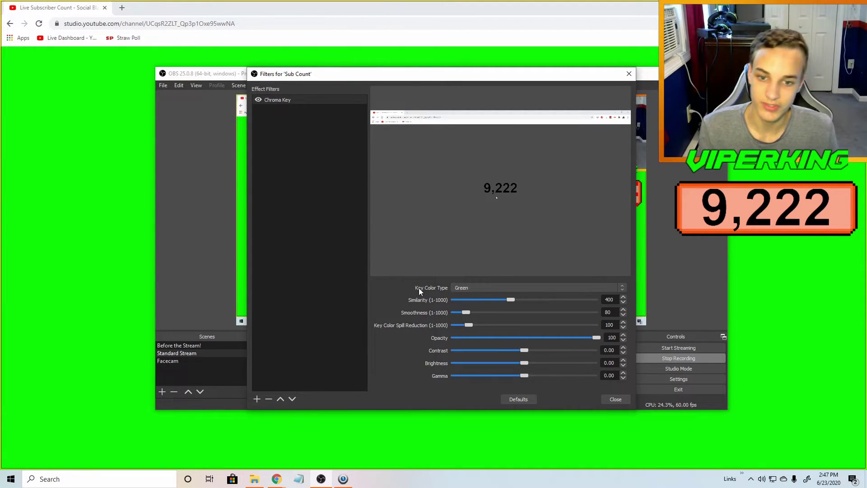
{"action": "left_click", "coordinate": [458, 291]}
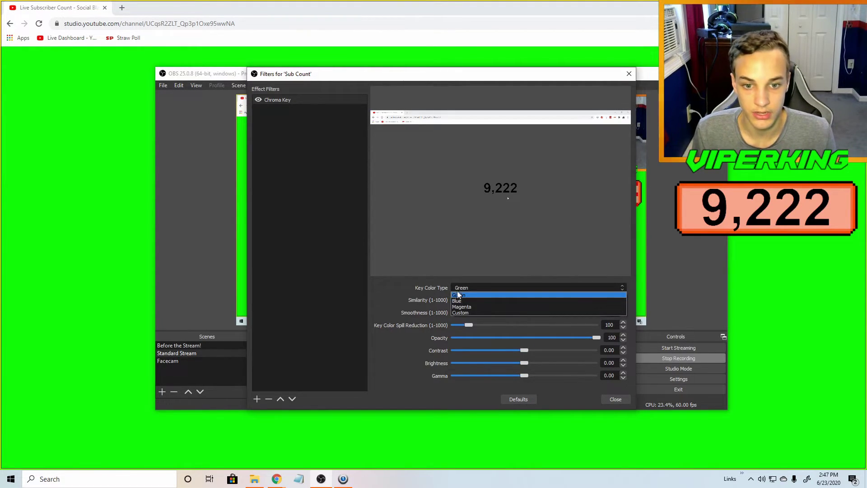
{"action": "left_click", "coordinate": [459, 294]}
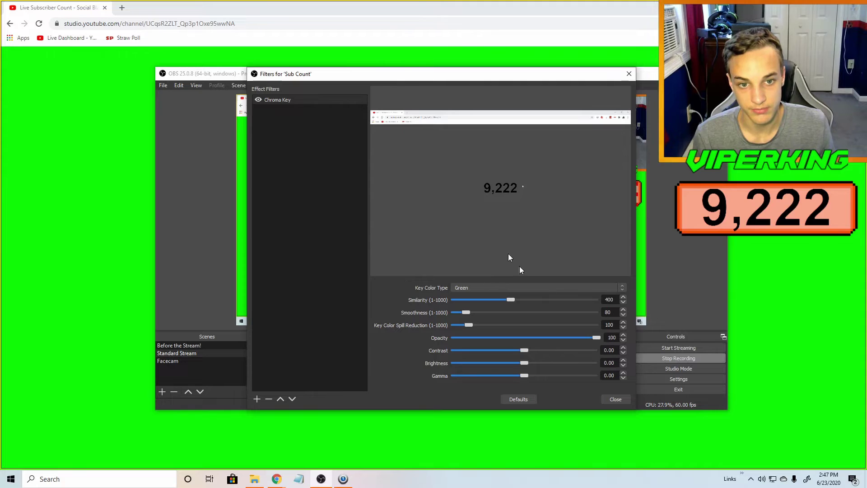
{"action": "left_click", "coordinate": [605, 401]}
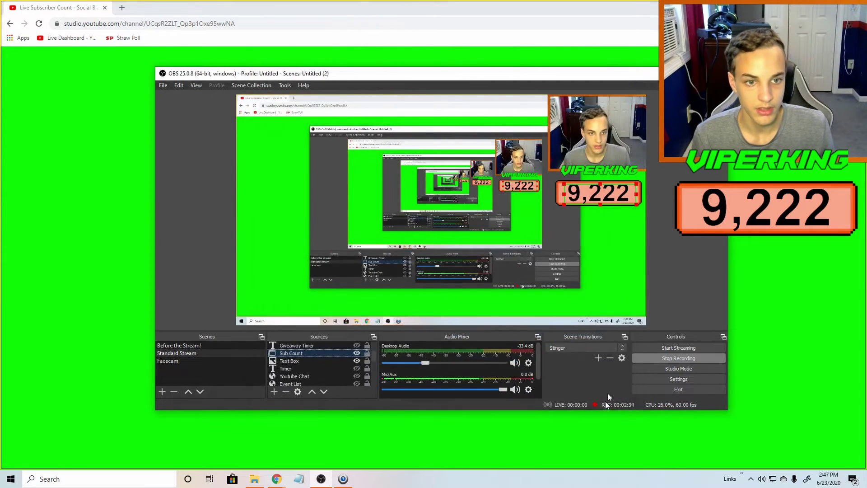
- Crop the Sub Count source closely around the subscriber number and place it over the orange text box below the webcam
{"action": "left_click_drag", "start_coordinate": [577, 200], "coordinate": [453, 201]}
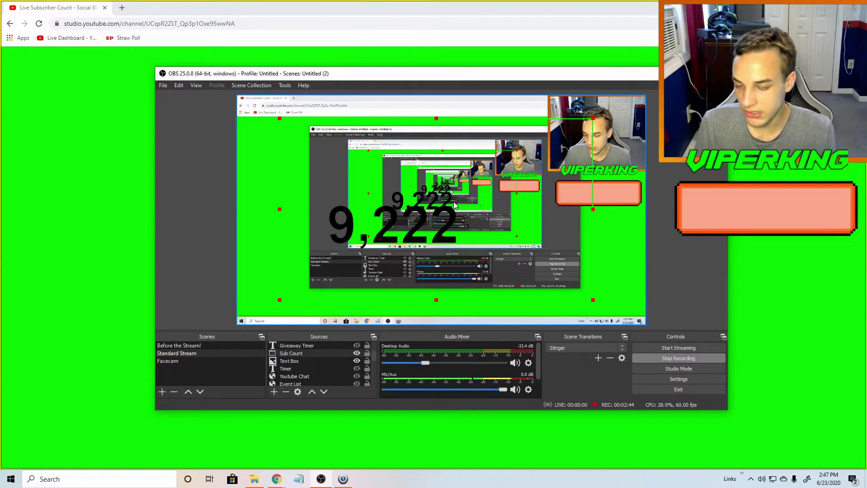
{"action": "mouse_move", "coordinate": [280, 299]}
{"action": "left_mouse_down"}
{"action": "mouse_move", "coordinate": [293, 297]}
{"action": "mouse_move", "coordinate": [285, 300]}
{"action": "left_mouse_up"}
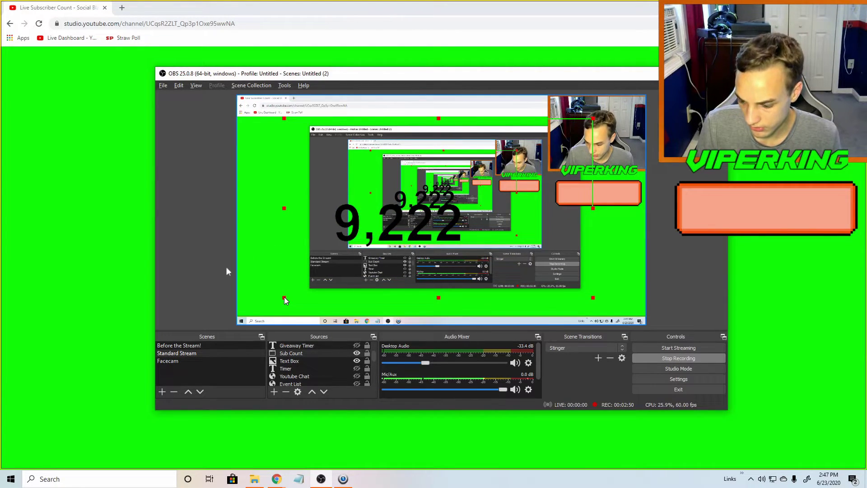
{"action": "left_click_drag", "start_coordinate": [284, 301], "coordinate": [378, 231]}
{"action": "left_click_drag", "start_coordinate": [335, 194], "coordinate": [389, 215]}
{"action": "left_click_drag", "start_coordinate": [578, 121], "coordinate": [461, 186]}
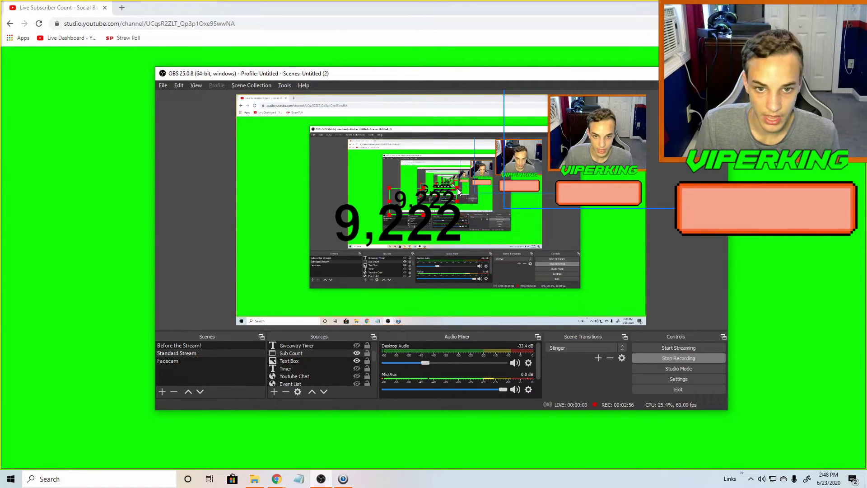
{"action": "left_click", "coordinate": [461, 189]}
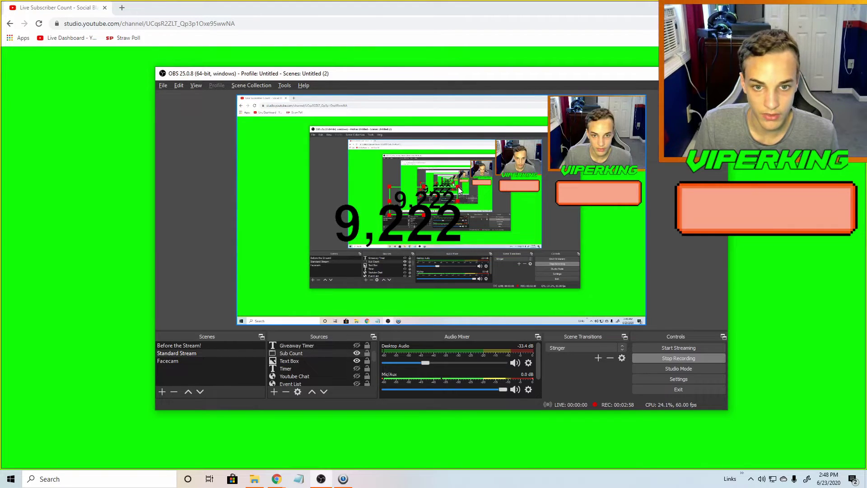
{"action": "left_click_drag", "start_coordinate": [420, 203], "coordinate": [594, 199]}
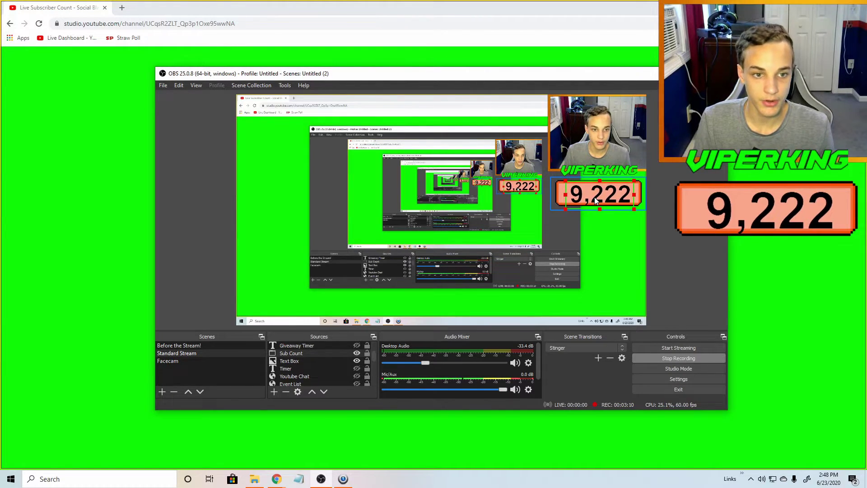
{"action": "left_click", "coordinate": [690, 251]}
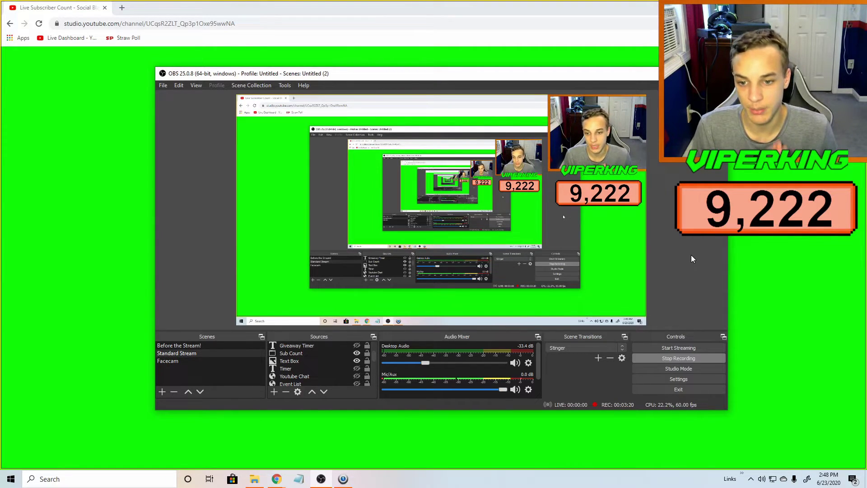
- Review the source types that can be added to the Standard Stream scene, without adding one
{"action": "left_click", "coordinate": [273, 392]}
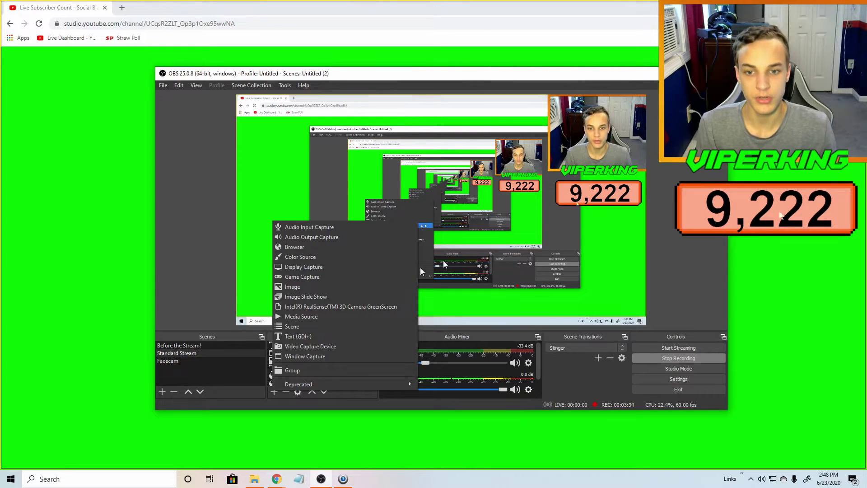
{"action": "left_click", "coordinate": [492, 235]}
{"action": "left_click", "coordinate": [593, 197]}
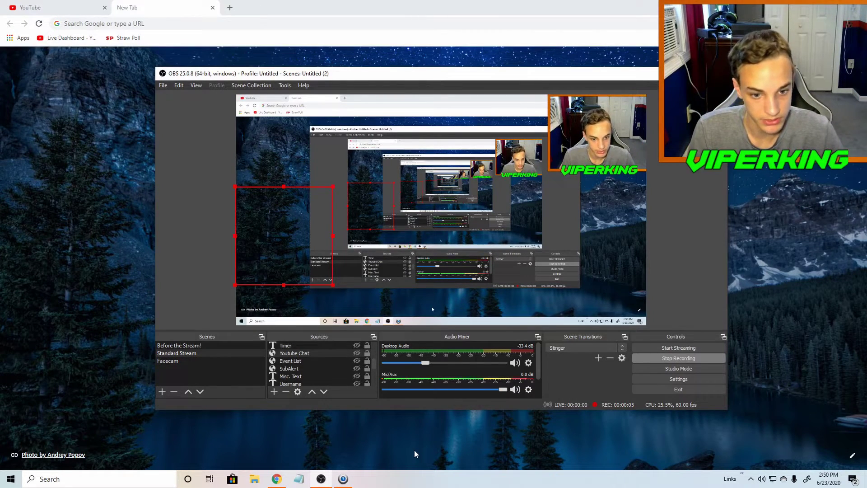
- In the audio settings, choose Headphones (Rift Audio) for Desktop Audio and Microphone (HD Webcam C270) for Mic/Auxiliary Audio
{"action": "left_click", "coordinate": [643, 378]}
{"action": "left_click", "coordinate": [272, 161]}
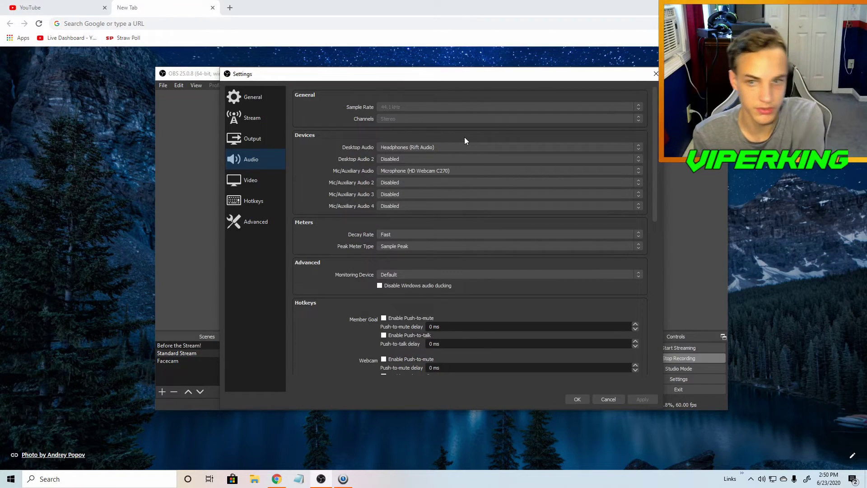
{"action": "left_click", "coordinate": [410, 148]}
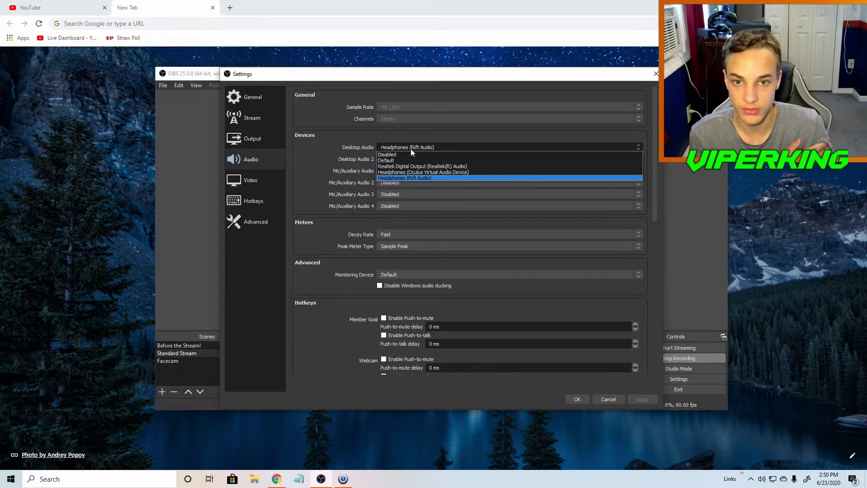
{"action": "left_click", "coordinate": [405, 178]}
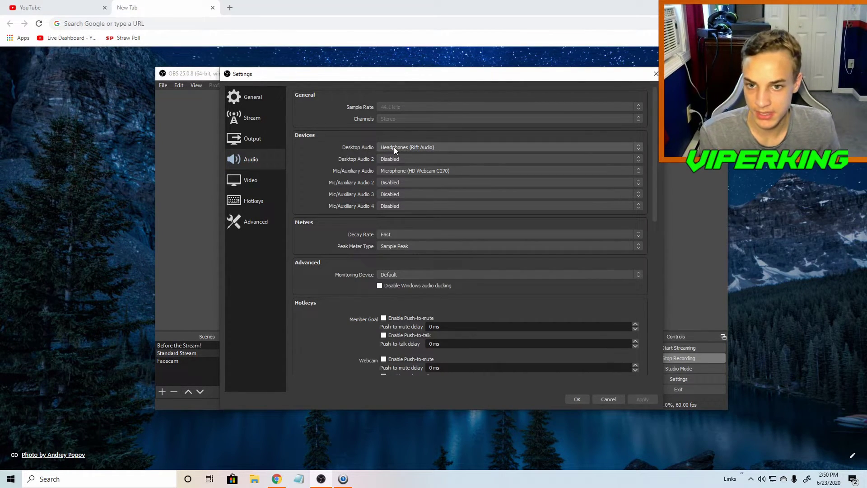
{"action": "left_click", "coordinate": [384, 169]}
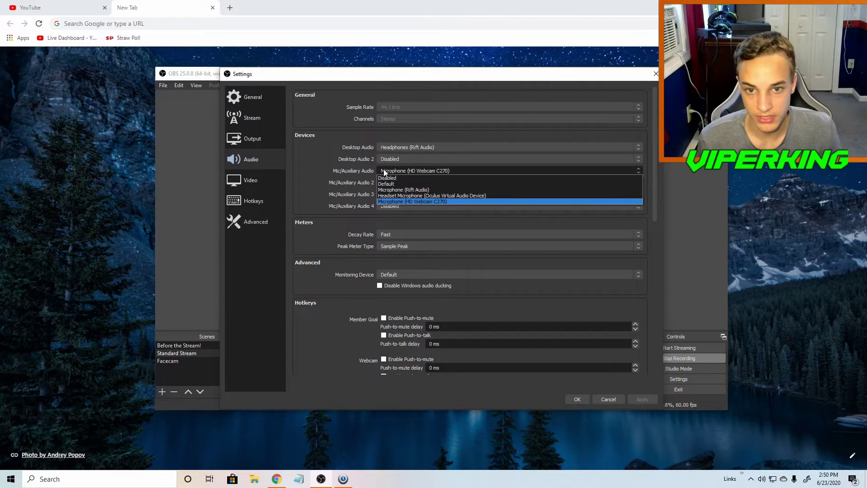
{"action": "left_click", "coordinate": [396, 201]}
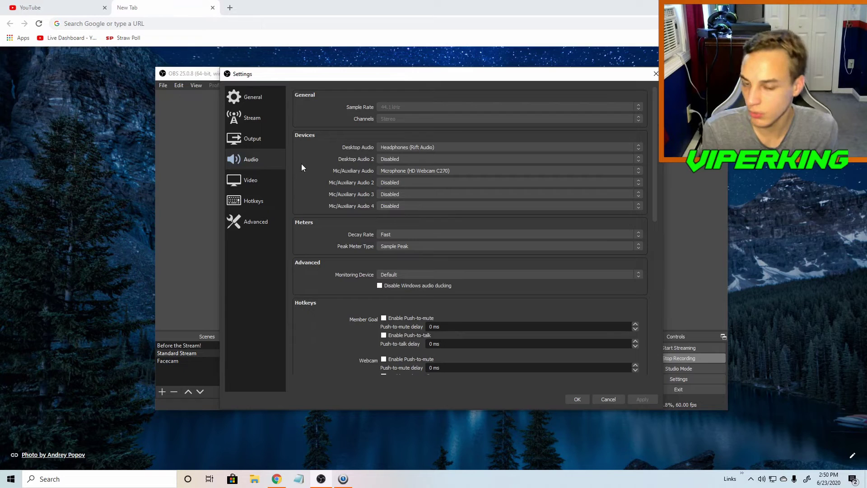
- Try Default as the Mic/Auxiliary Audio device and switch it back to Microphone (HD Webcam C270)
{"action": "left_click", "coordinate": [426, 172]}
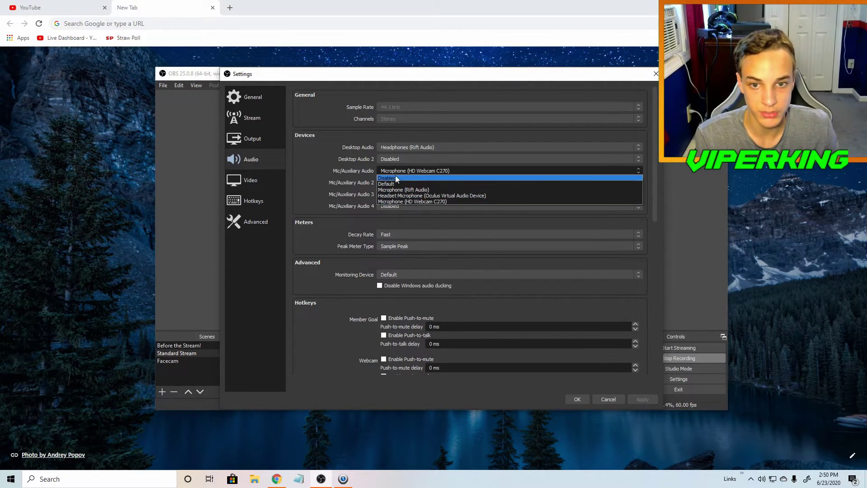
{"action": "left_click", "coordinate": [392, 184]}
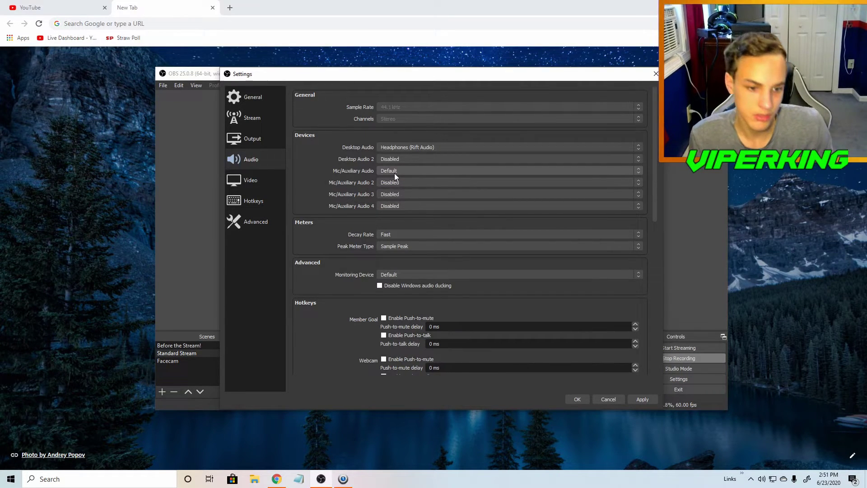
{"action": "left_click", "coordinate": [394, 172]}
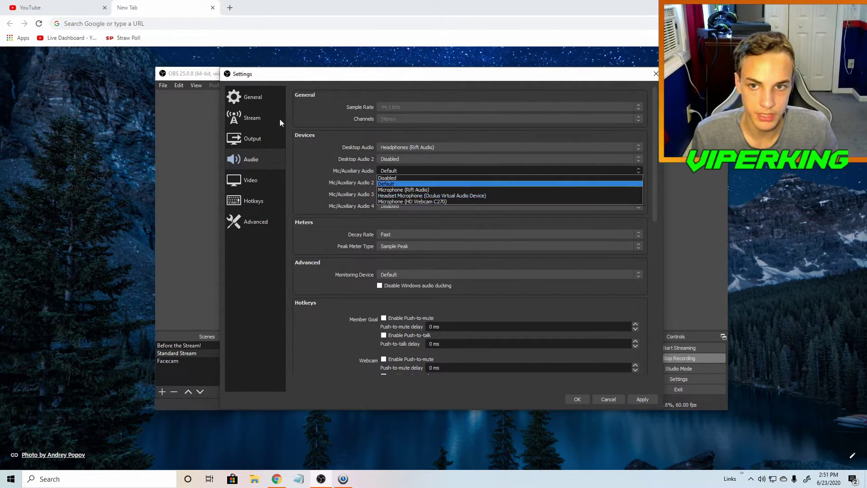
{"action": "left_click", "coordinate": [272, 81]}
{"action": "left_click", "coordinate": [392, 171]}
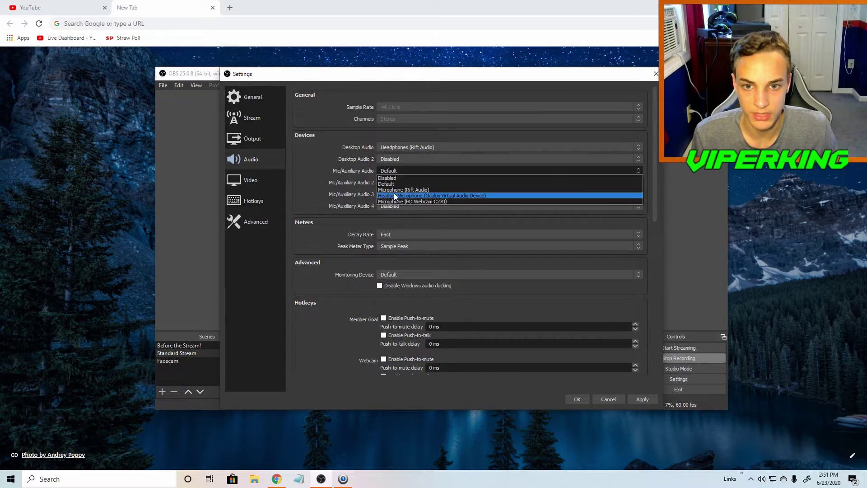
{"action": "left_click", "coordinate": [396, 201]}
{"action": "left_click_drag", "start_coordinate": [293, 80], "coordinate": [377, 89]}
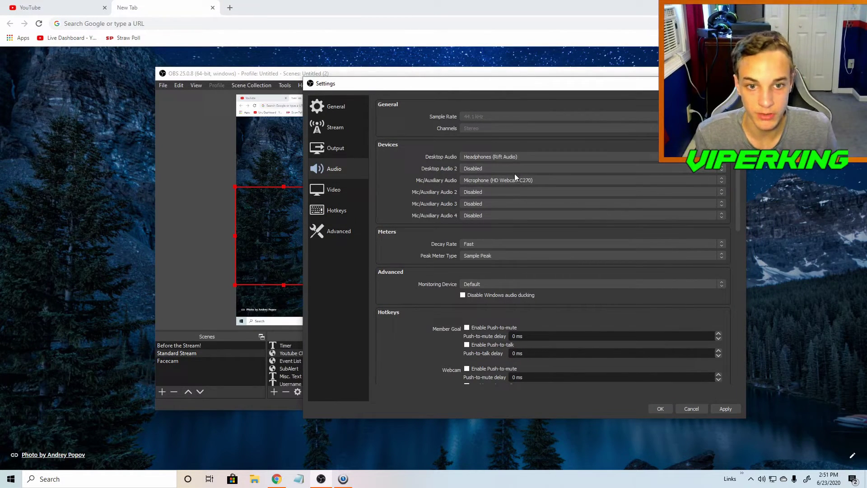
- Review the Video, General, Stream and Output settings, including the streaming service and bitrate options
{"action": "left_click", "coordinate": [351, 194]}
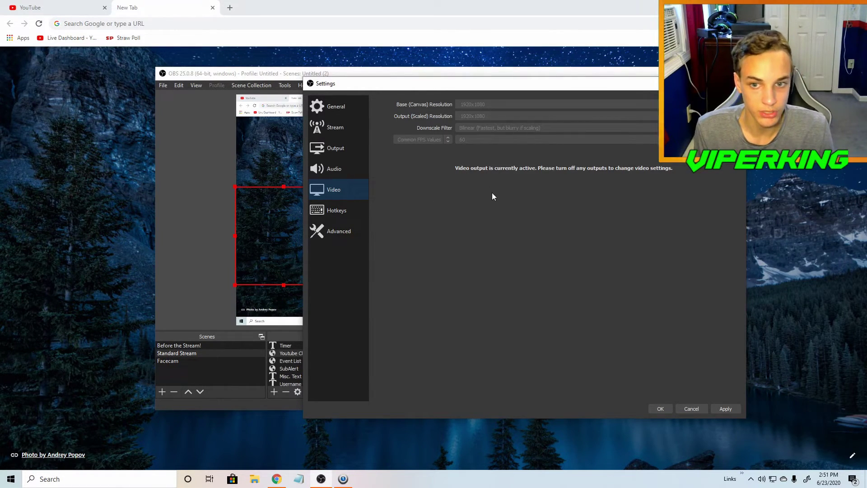
{"action": "left_click", "coordinate": [325, 112]}
{"action": "left_click_drag", "start_coordinate": [419, 89], "coordinate": [343, 89]}
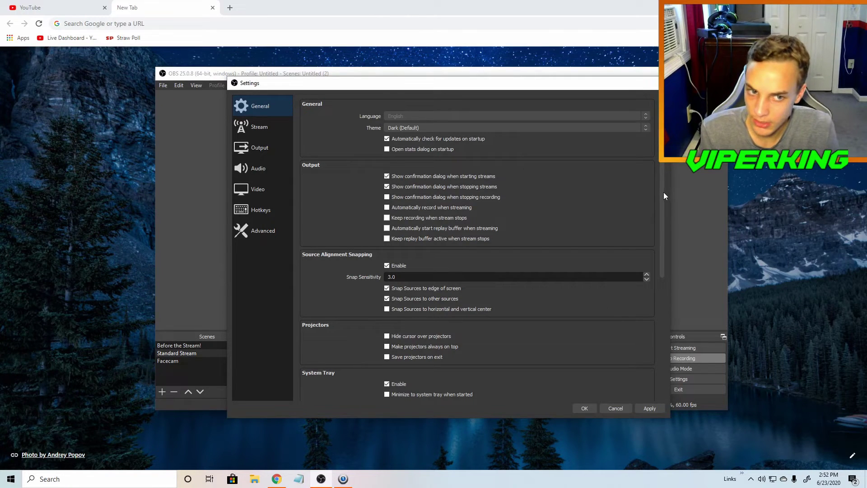
{"action": "left_click_drag", "start_coordinate": [663, 191], "coordinate": [659, 319]}
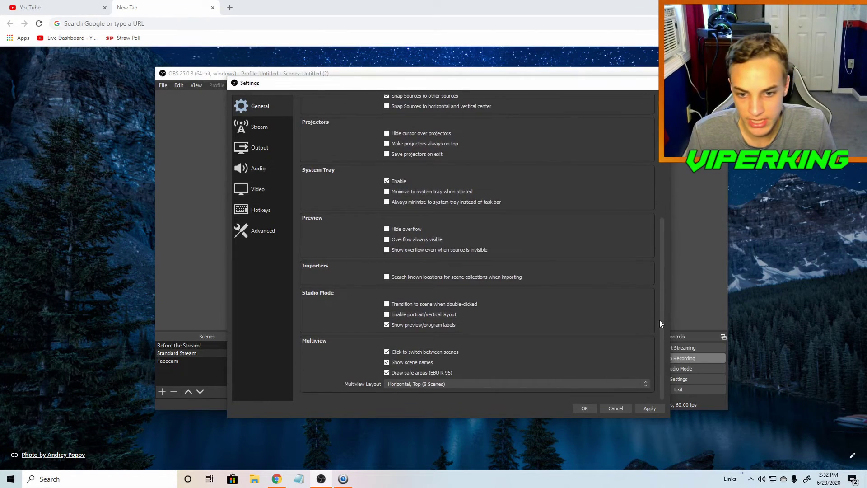
{"action": "left_click", "coordinate": [258, 135]}
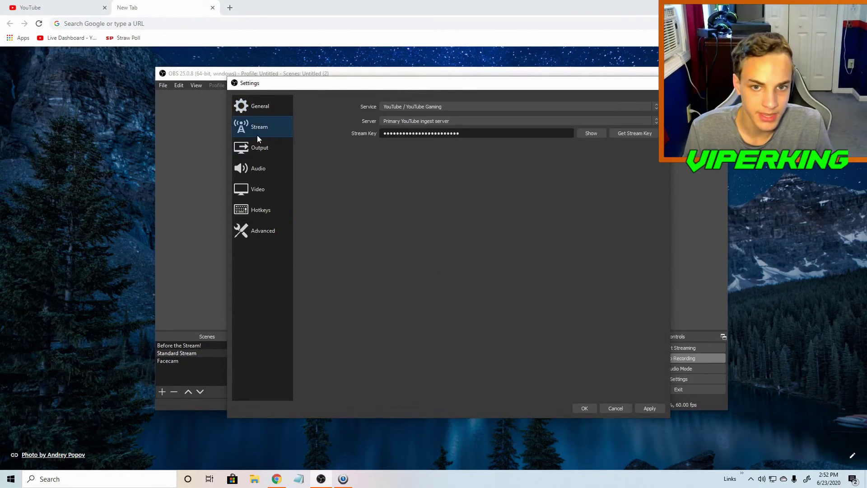
{"action": "left_click", "coordinate": [274, 154]}
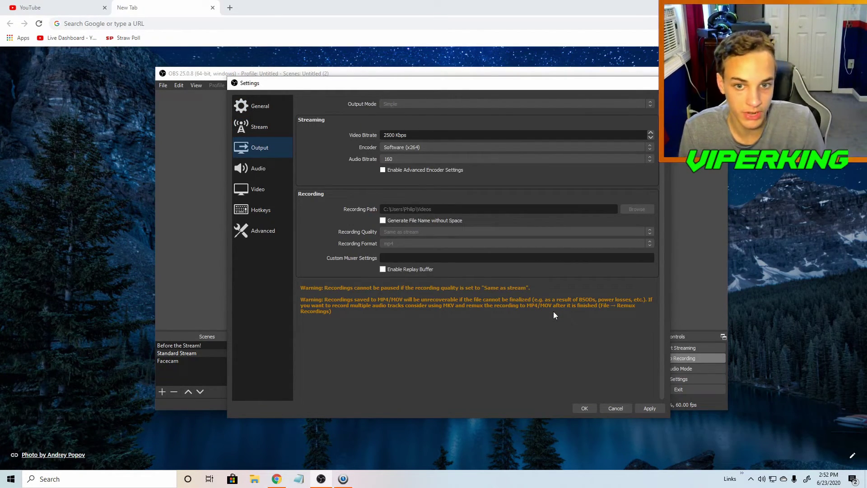
- Look through the Audio settings down to the push-to-talk options, the Video settings and the full list of hotkeys
{"action": "left_click", "coordinate": [266, 175]}
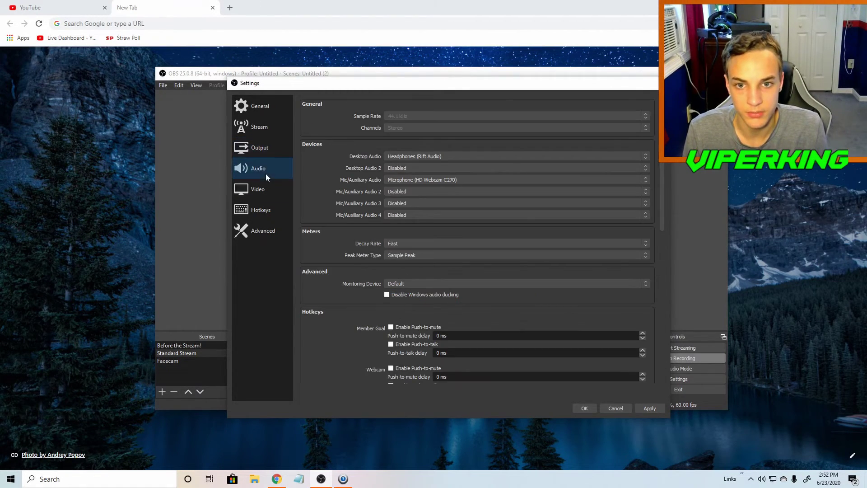
{"action": "scroll", "coordinate": [329, 225], "scroll_direction": "down", "scroll_amount": 5}
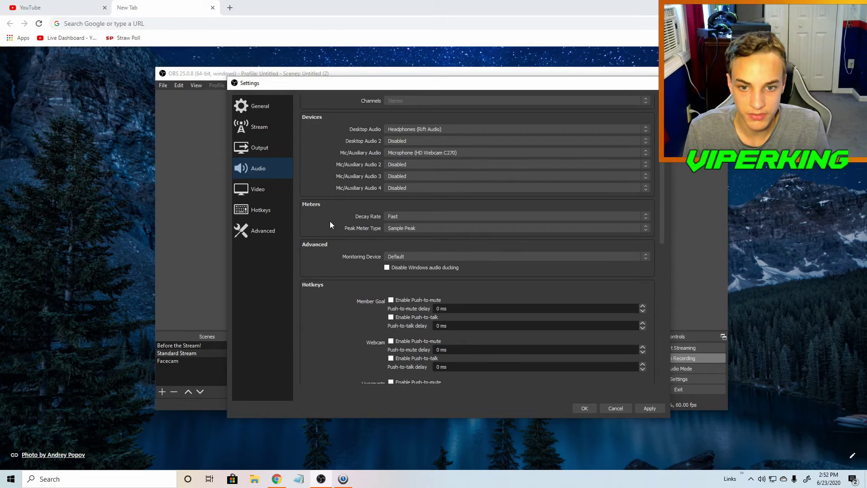
{"action": "scroll", "coordinate": [330, 224], "scroll_direction": "down", "scroll_amount": 6}
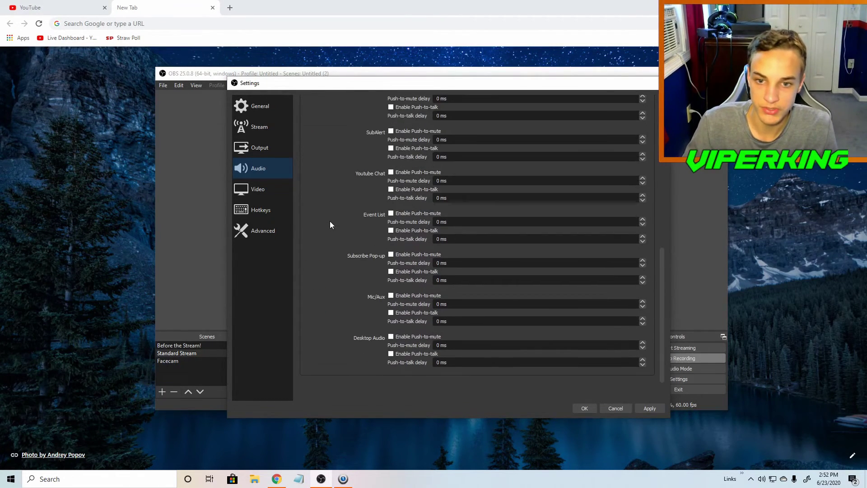
{"action": "left_click", "coordinate": [261, 189]}
{"action": "left_click", "coordinate": [282, 211]}
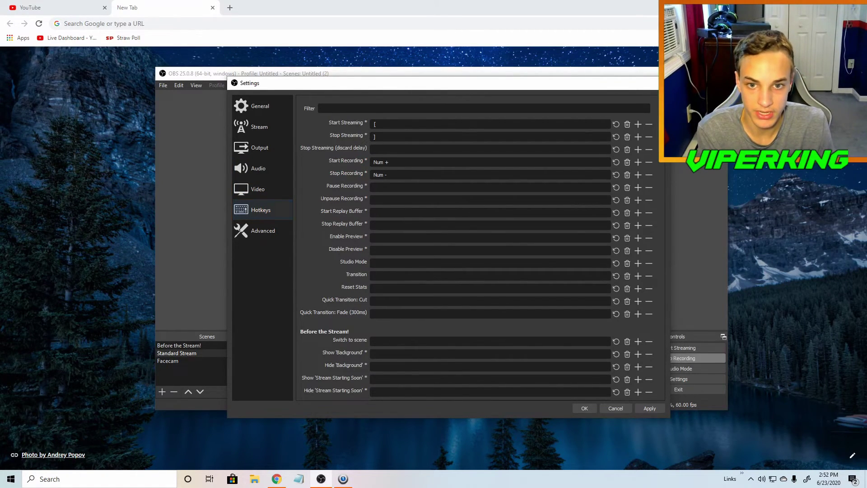
{"action": "scroll", "coordinate": [663, 181], "scroll_direction": "down", "scroll_amount": 15}
{"action": "left_click_drag", "start_coordinate": [665, 194], "coordinate": [649, 403]}
- Review the Advanced settings down to Hotkey Focus Behavior and accept the settings
{"action": "left_click", "coordinate": [276, 239]}
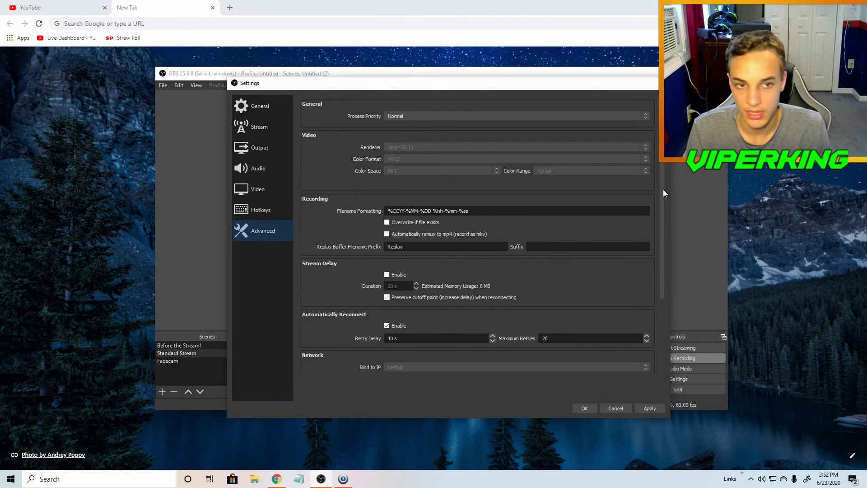
{"action": "left_click_drag", "start_coordinate": [662, 189], "coordinate": [669, 291]}
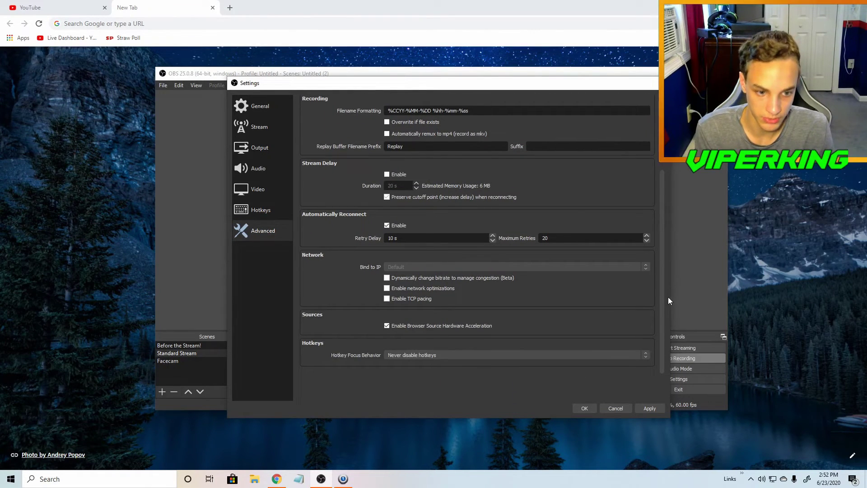
{"action": "left_click", "coordinate": [580, 407]}
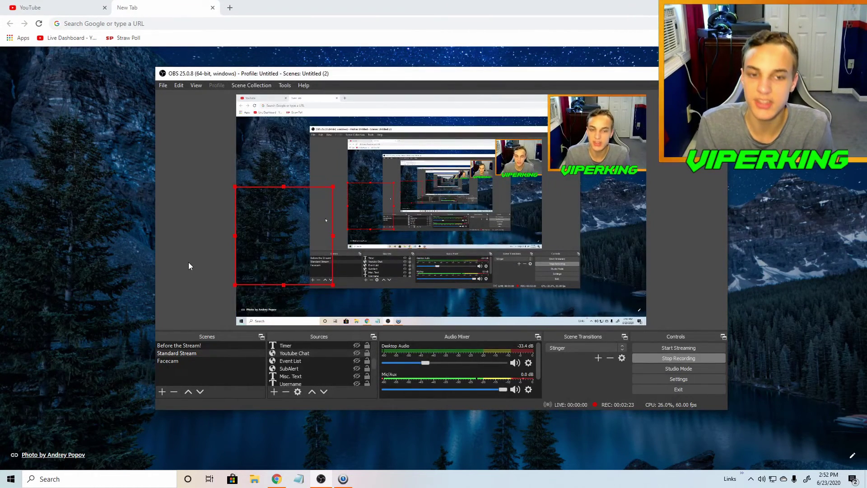